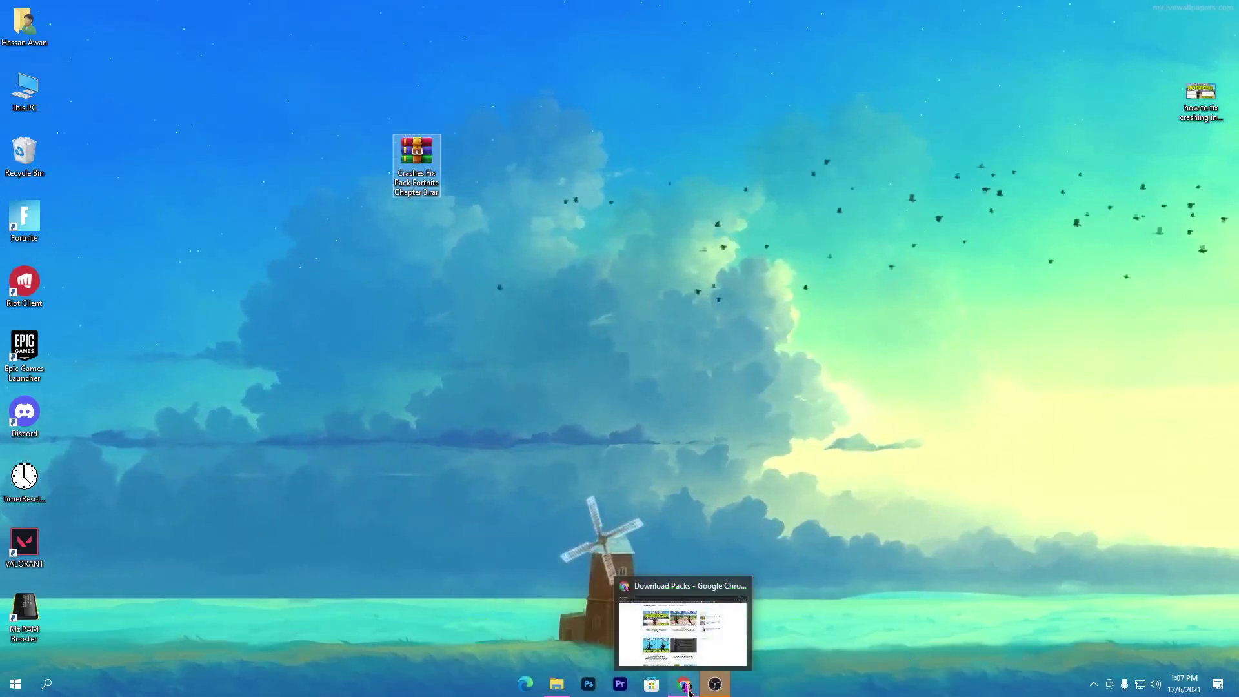
Restore the Chrome window showing the Download Packs blog from the taskbar.
{"action": "left_click", "coordinate": [688, 688]}
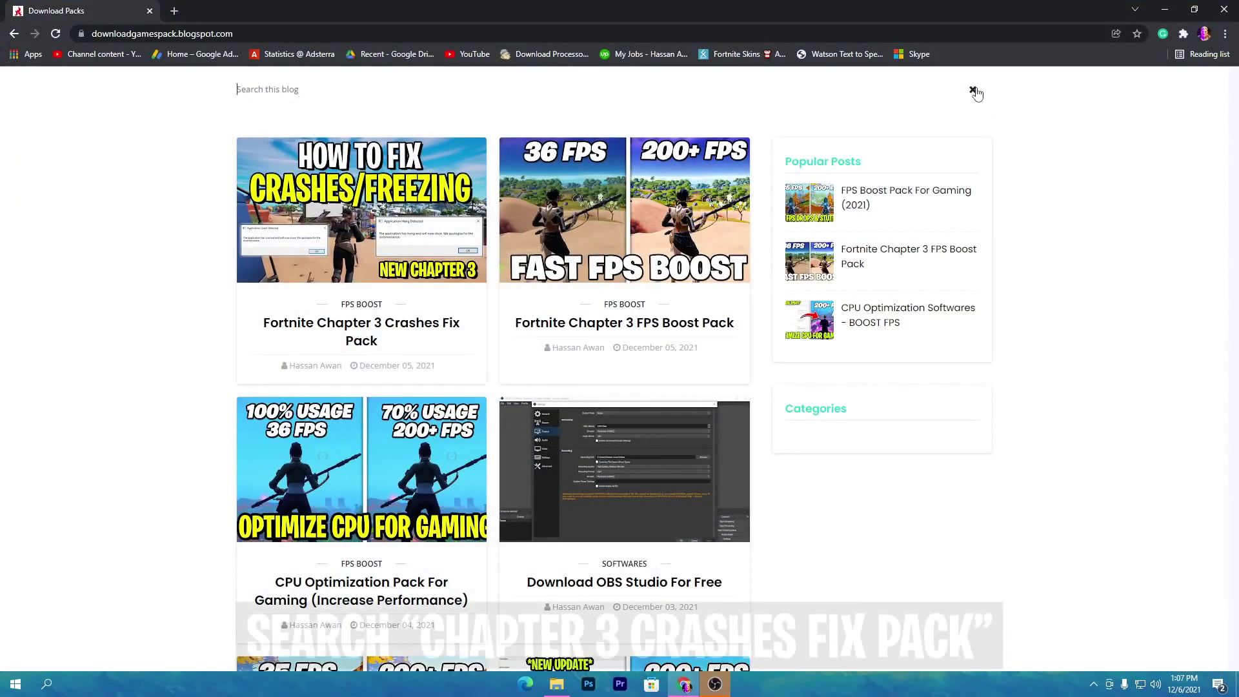
Search the blog for 'CHAPTER 3 CRASHES FIX' and open the Crashes Fix Pack post.
{"action": "type", "text": "HAPTER 3 CRASHES FIX"}
{"action": "key", "text": "Return"}
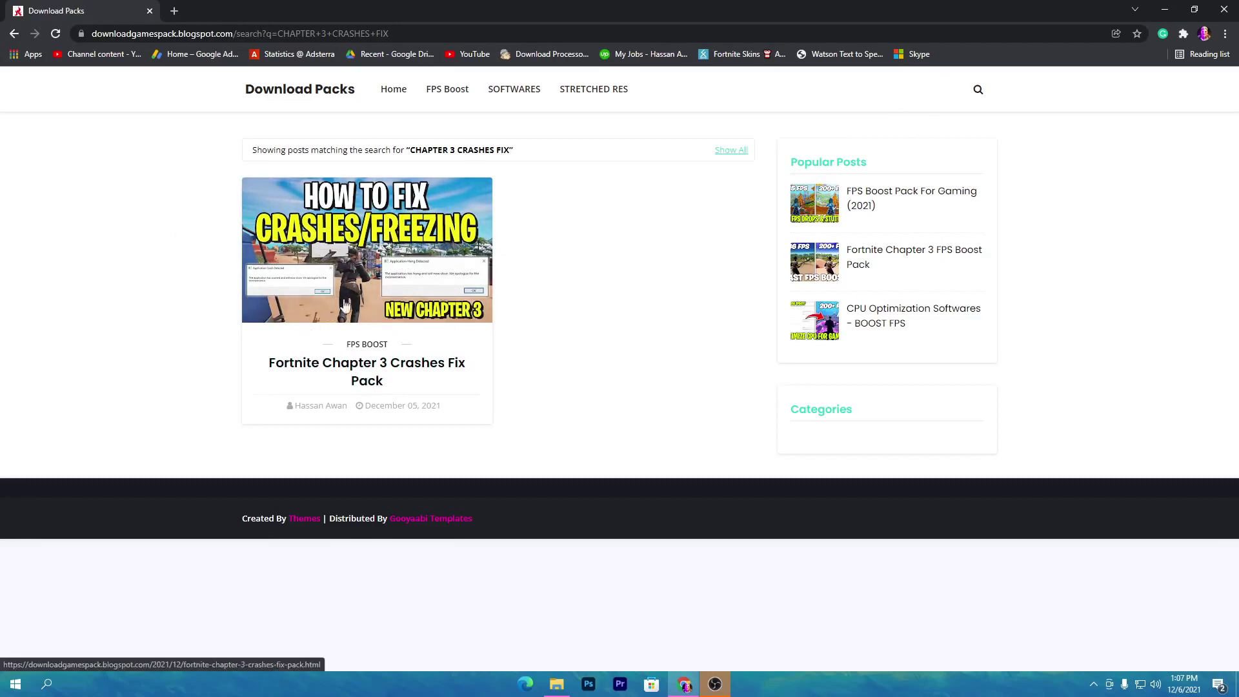
{"action": "left_click", "coordinate": [469, 277]}
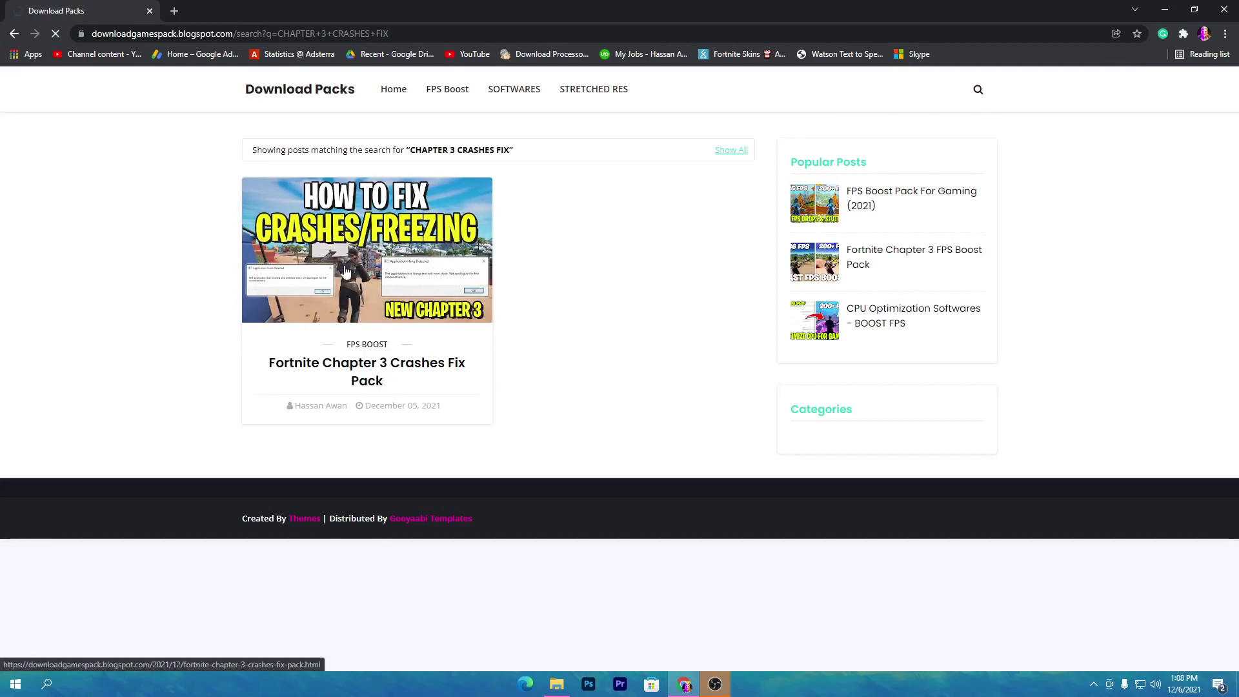
Start the post's fix pack download, opening the Rekonise unlock page.
{"action": "scroll", "coordinate": [465, 285], "scroll_direction": "down", "scroll_amount": 1}
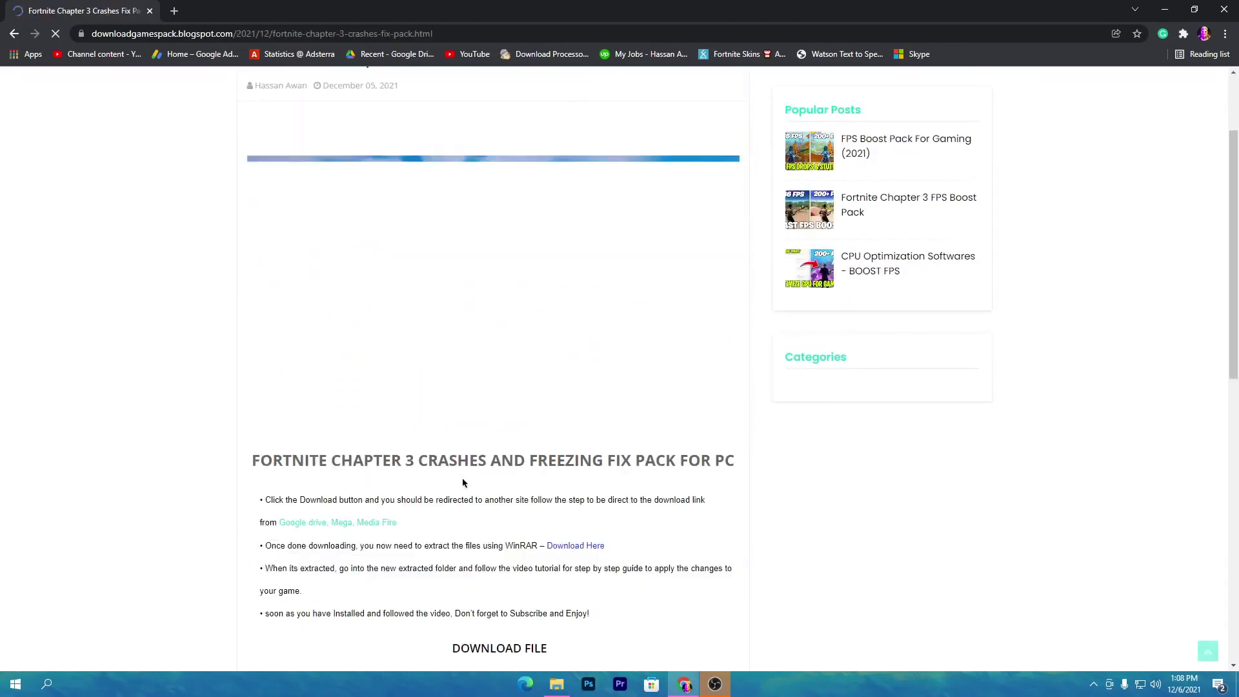
{"action": "scroll", "coordinate": [460, 481], "scroll_direction": "down", "scroll_amount": 5}
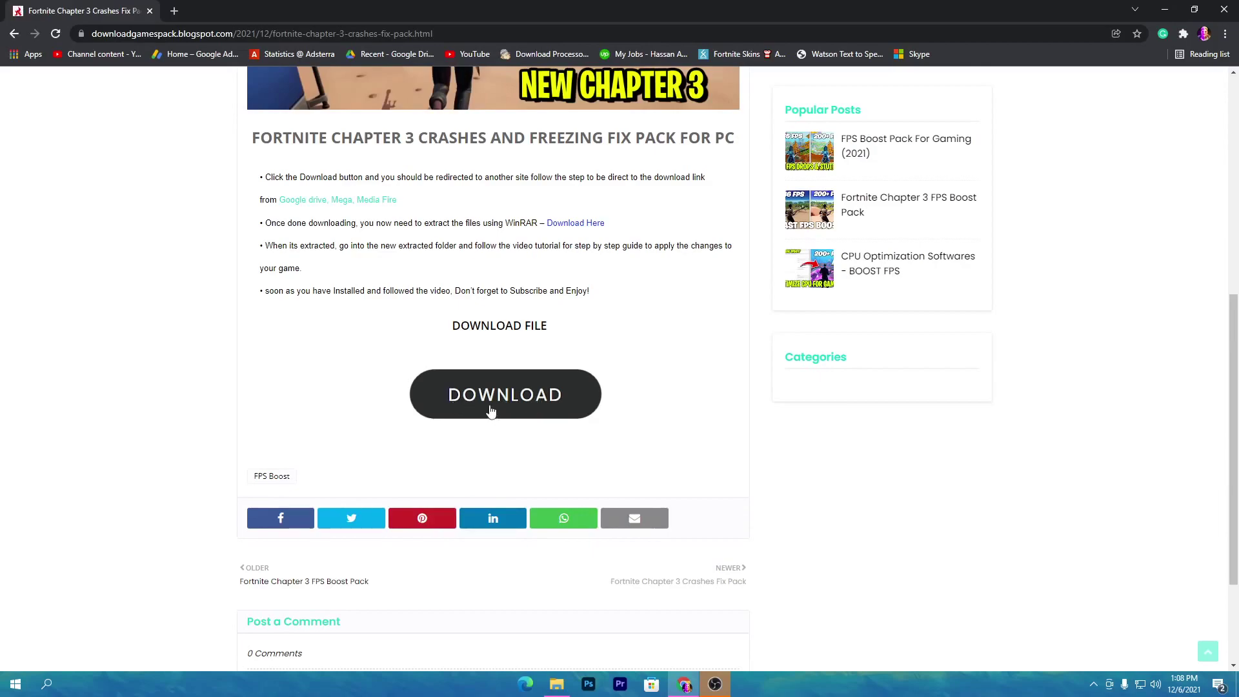
{"action": "left_click", "coordinate": [505, 409]}
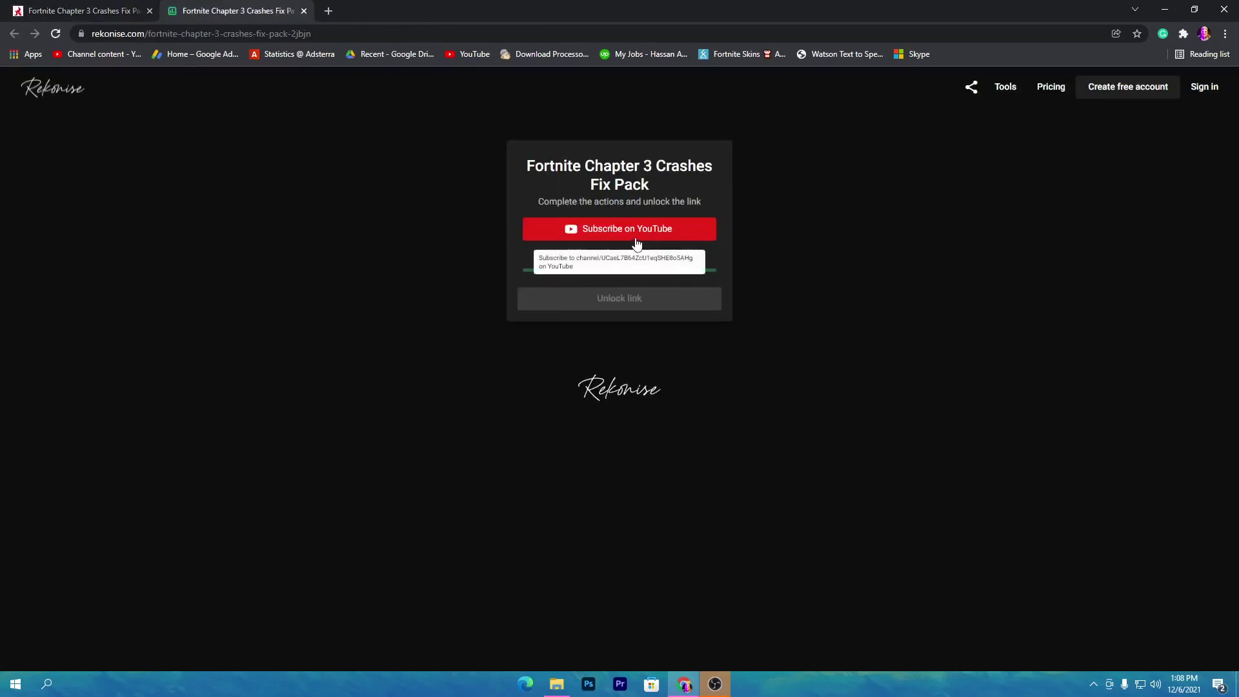
Complete the YouTube subscribe step, unlock the Rekonise link, and minimise Chrome.
{"action": "left_click", "coordinate": [635, 242]}
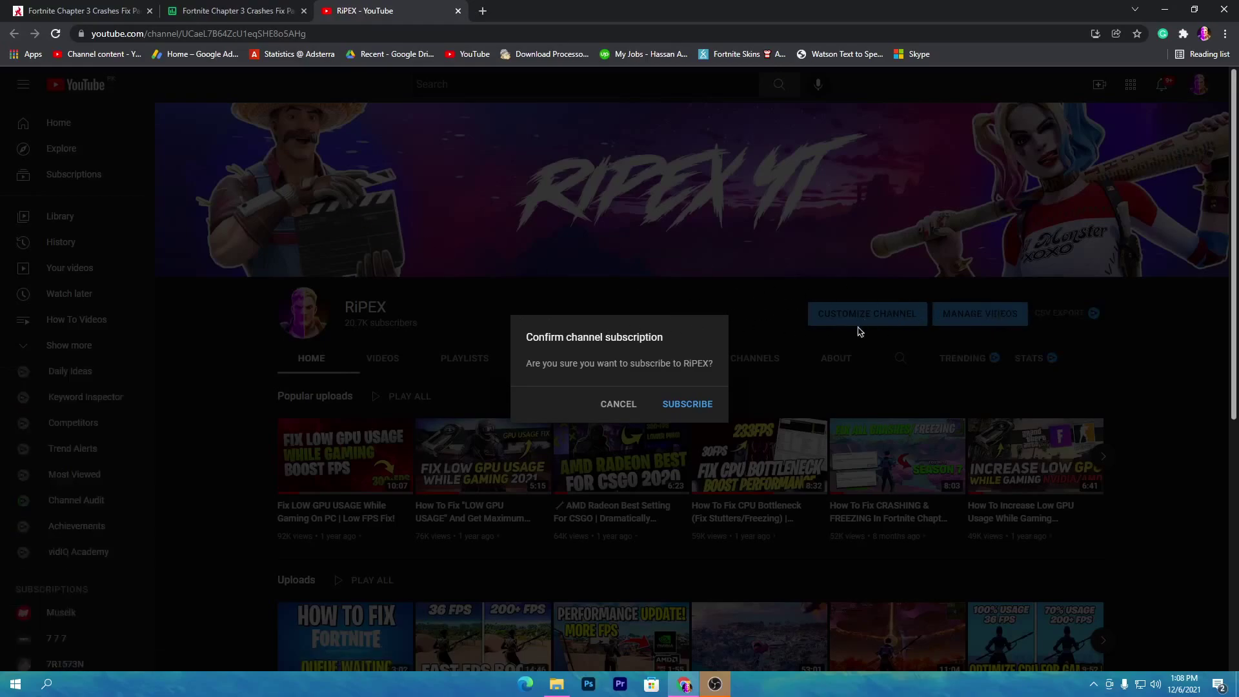
{"action": "key", "text": "ctrl+shift+Tab"}
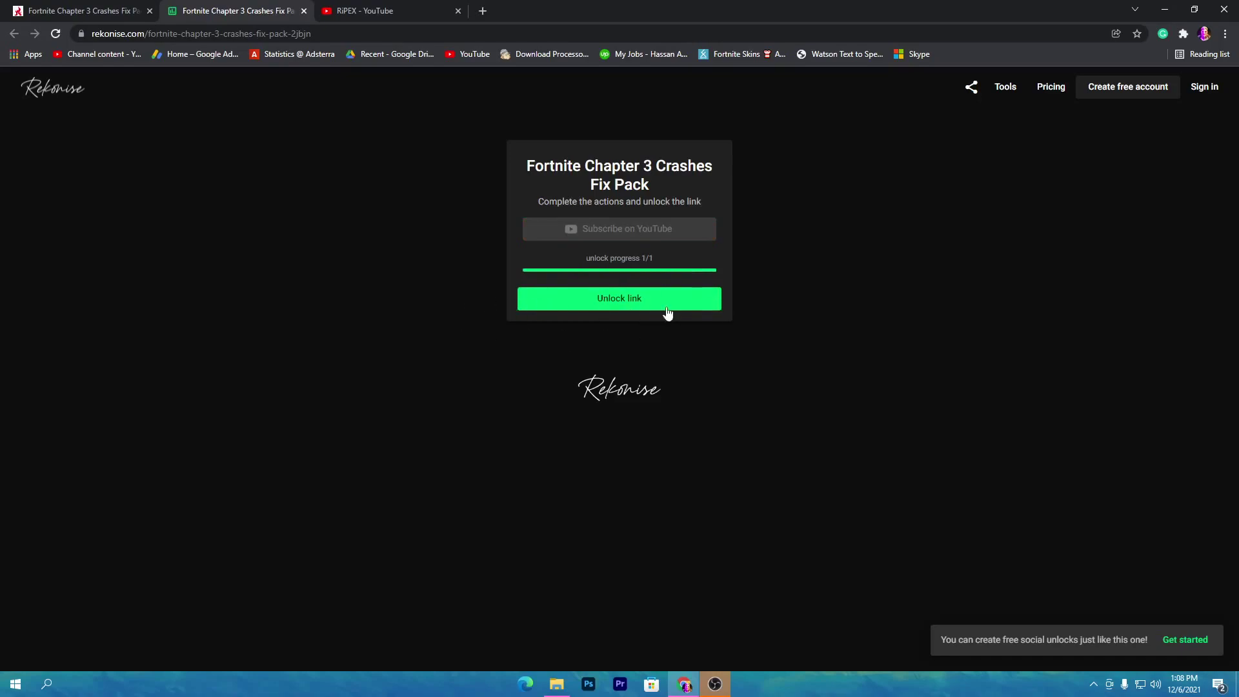
{"action": "left_click", "coordinate": [645, 312]}
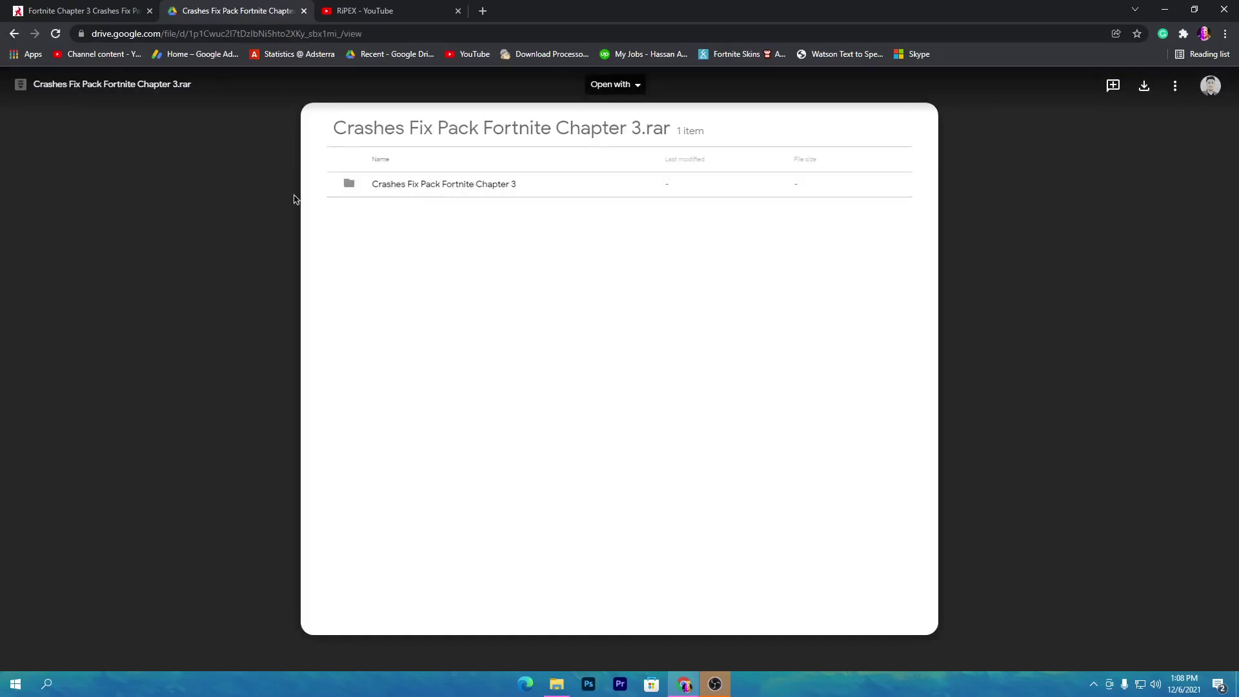
{"action": "left_click", "coordinate": [1164, 9]}
Extract the Crashes Fix Pack folder from the .rar onto the desktop with WinRAR.
{"action": "left_click", "coordinate": [414, 165]}
{"action": "double_click", "coordinate": [414, 165]}
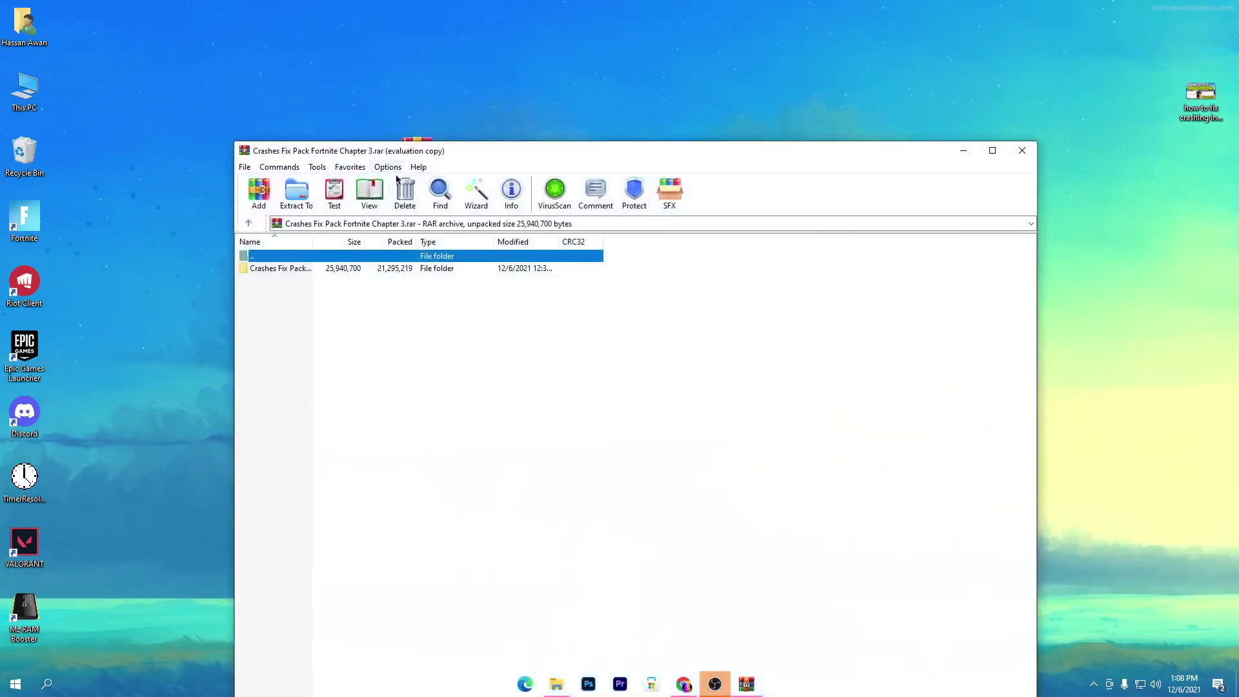
{"action": "left_click_drag", "start_coordinate": [293, 270], "coordinate": [610, 90]}
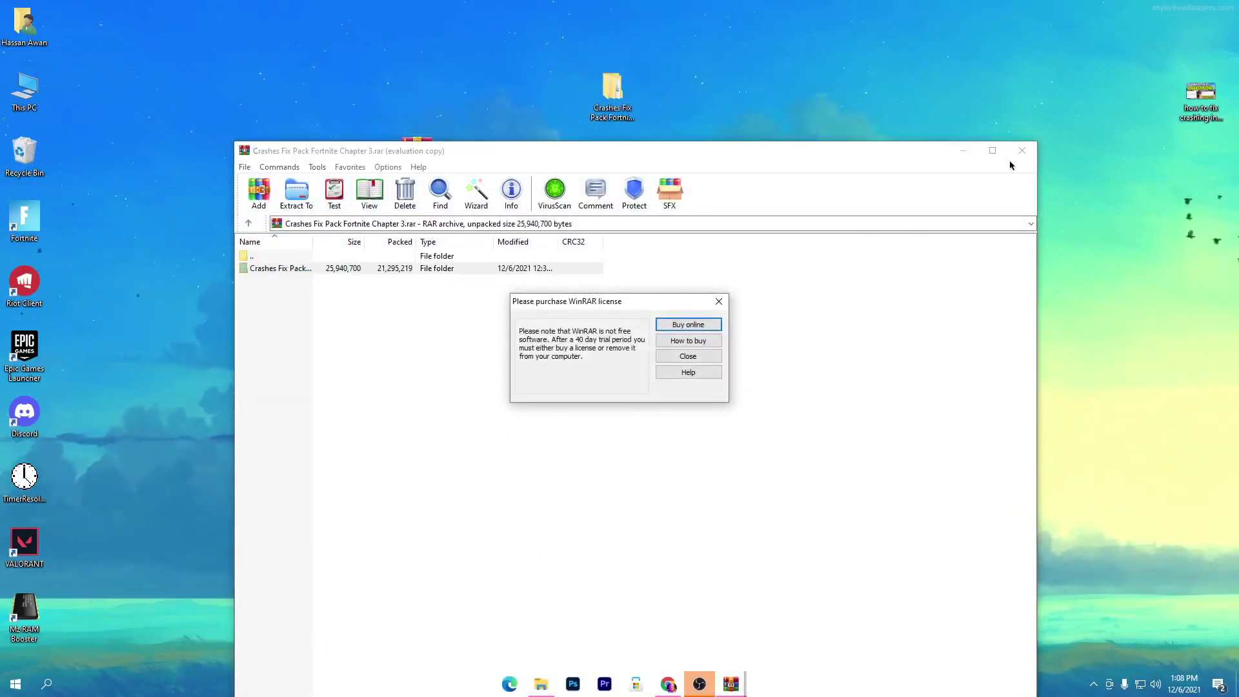
{"action": "left_click", "coordinate": [1022, 150]}
Copy the BattlEye, D3D12 and EasyAntiCheat folders from the extracted fix pack folder.
{"action": "double_click", "coordinate": [610, 90]}
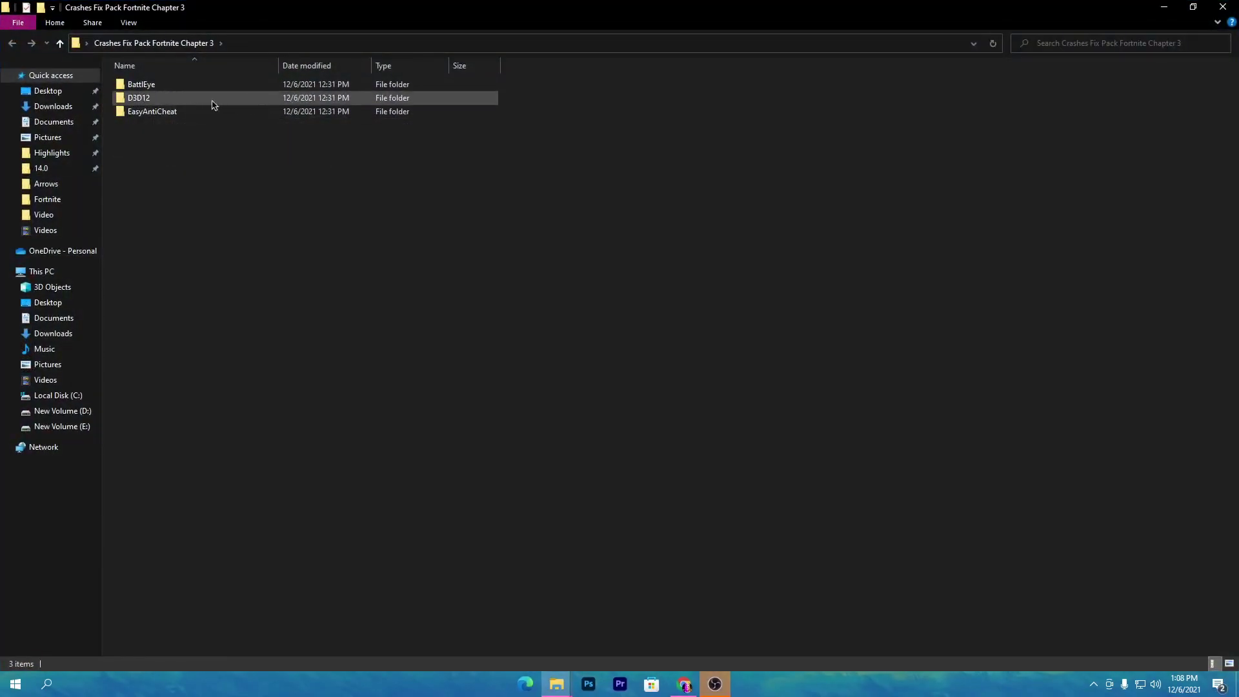
{"action": "left_click_drag", "start_coordinate": [162, 160], "coordinate": [216, 74]}
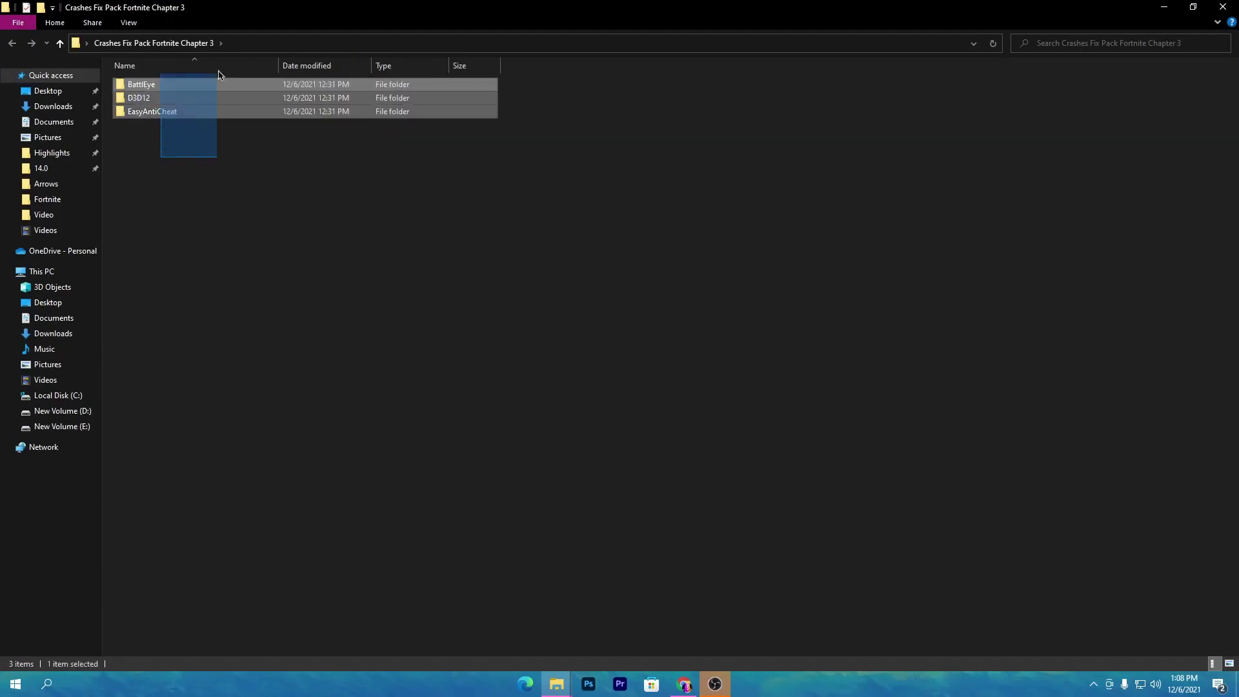
{"action": "right_click", "coordinate": [159, 97]}
{"action": "left_click", "coordinate": [214, 334]}
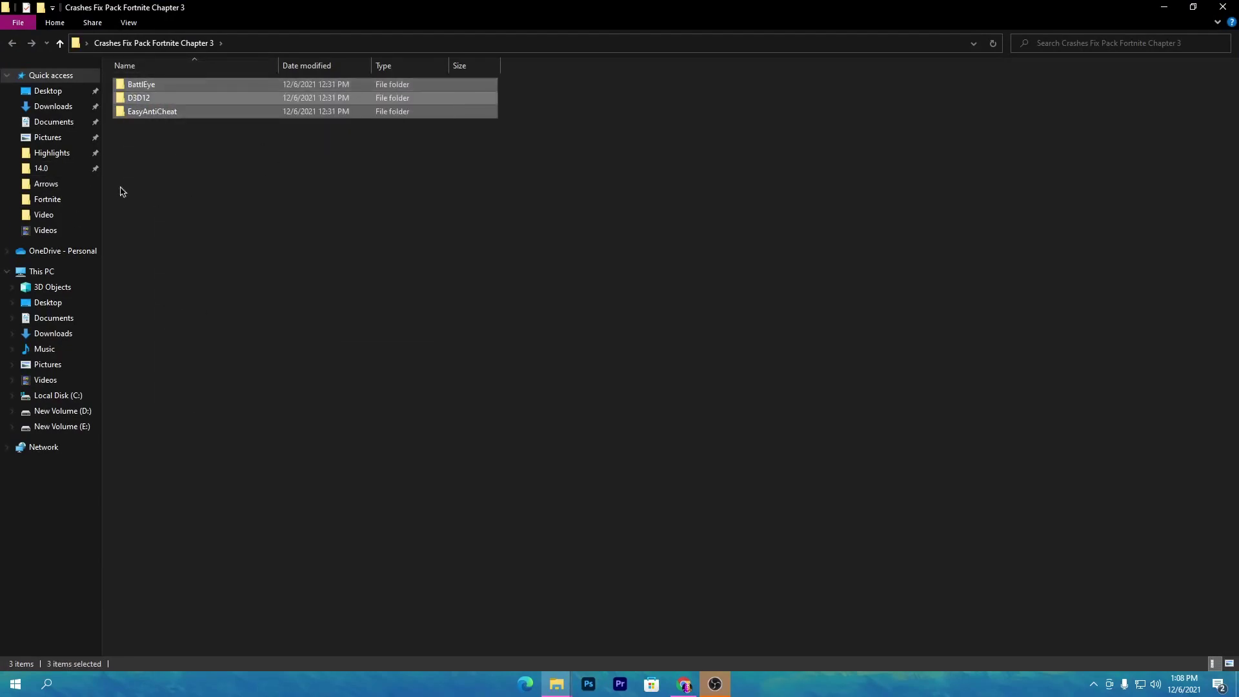
{"action": "left_click", "coordinate": [1222, 7]}
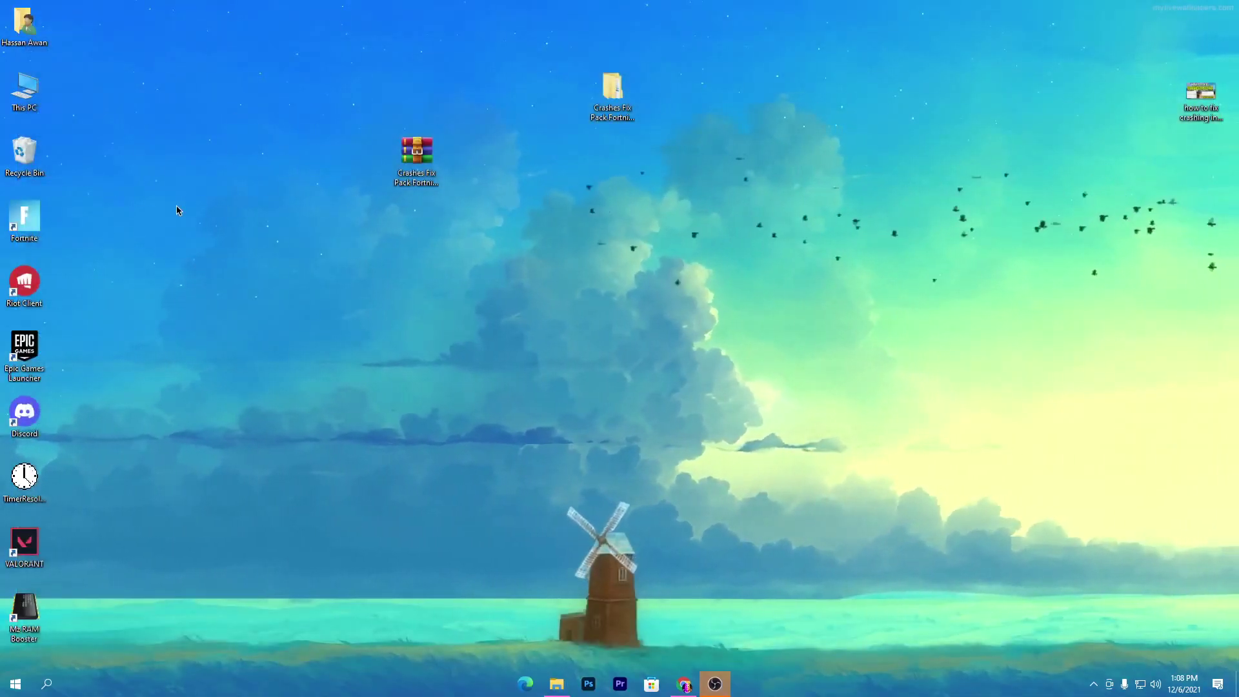
Open C:\Program Files\Epic Games\Fortnite\FortniteGame\Binaries\Win64.
{"action": "double_click", "coordinate": [19, 104]}
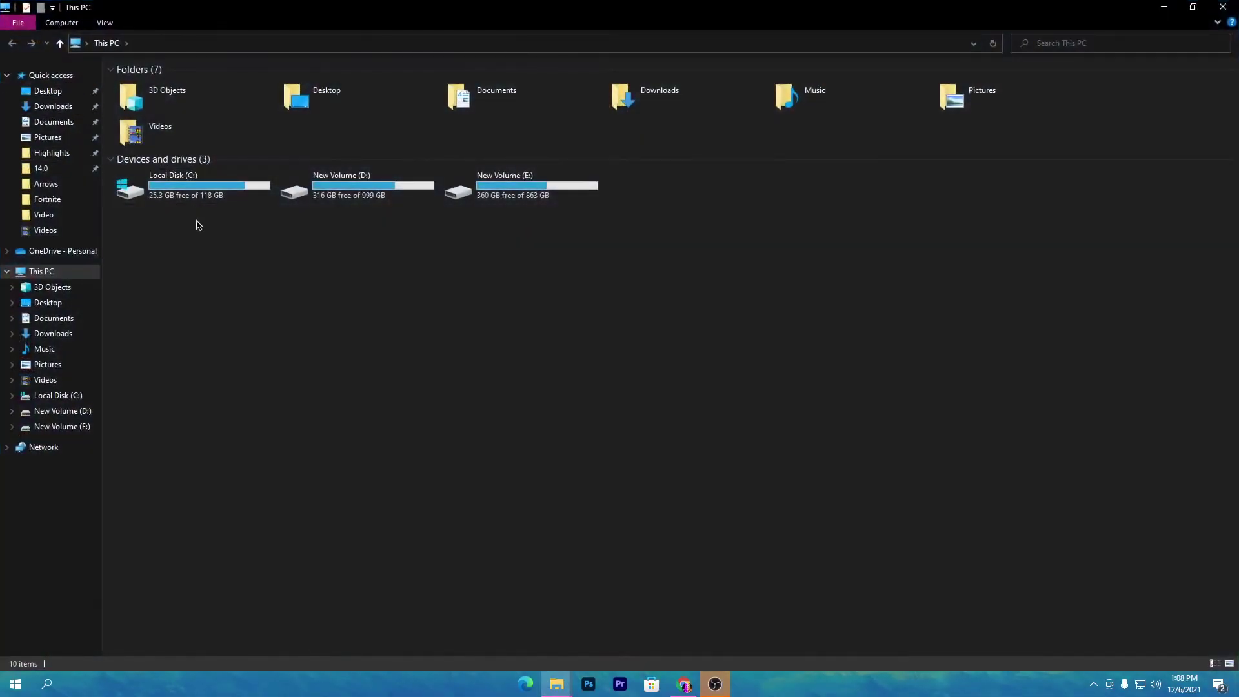
{"action": "double_click", "coordinate": [193, 198]}
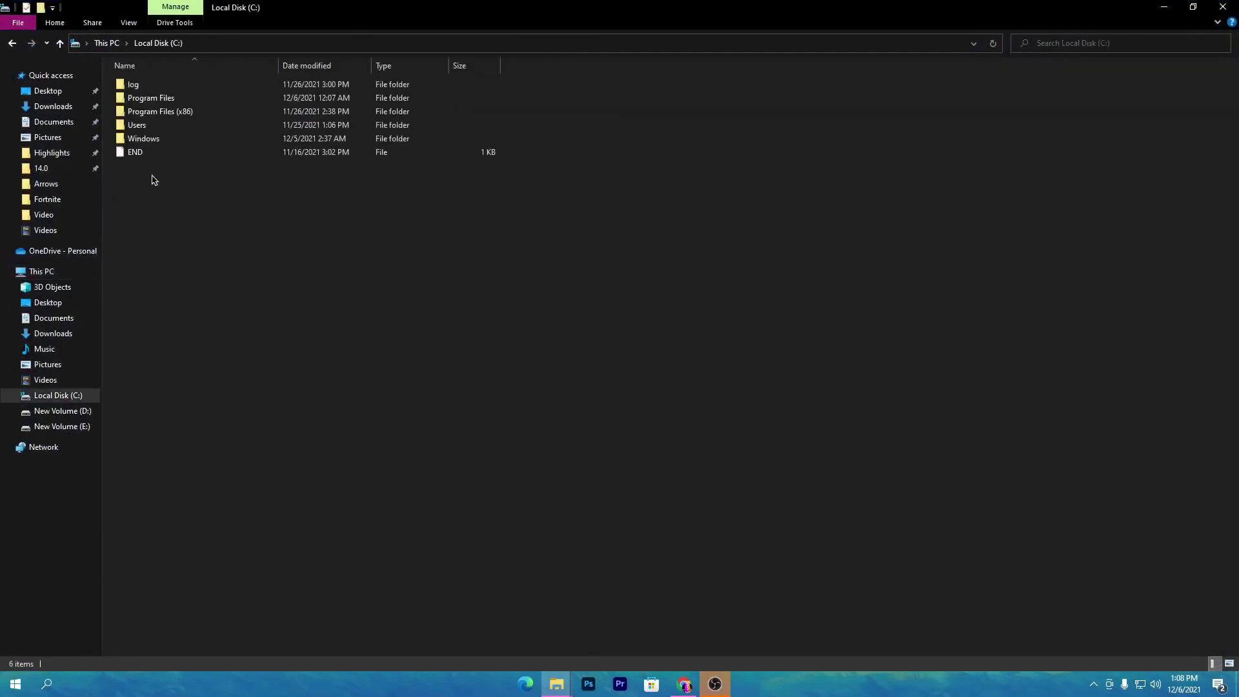
{"action": "double_click", "coordinate": [171, 101]}
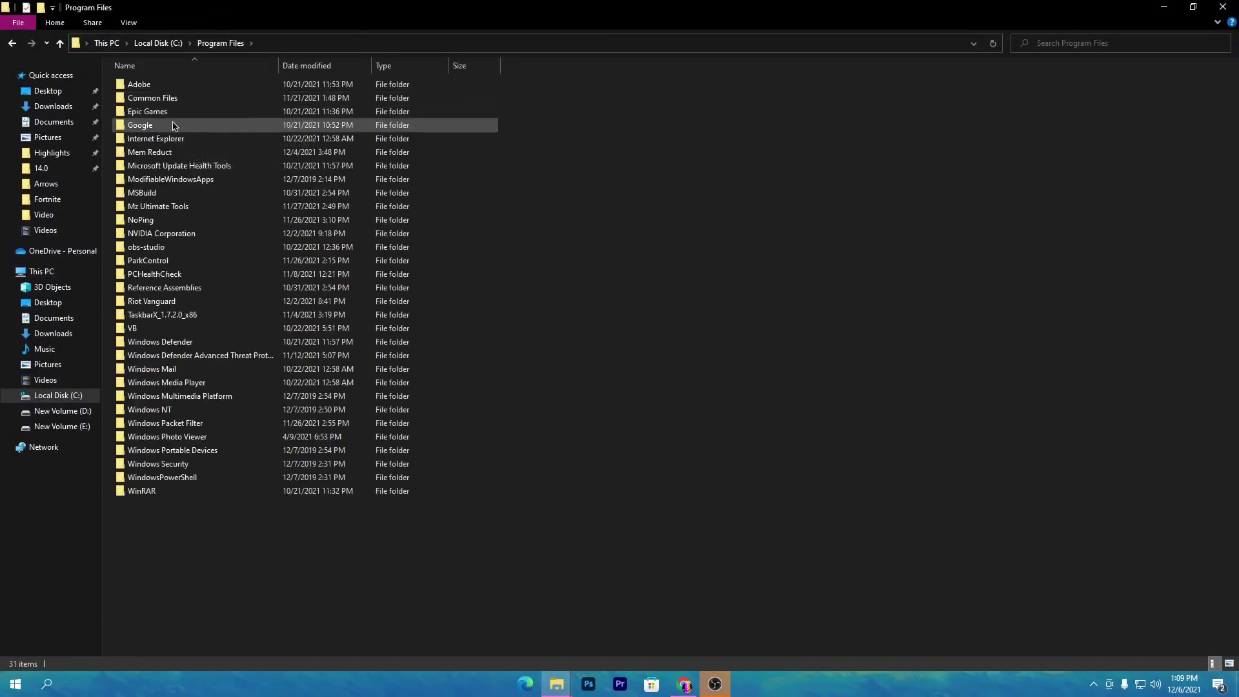
{"action": "double_click", "coordinate": [169, 112]}
{"action": "double_click", "coordinate": [161, 85]}
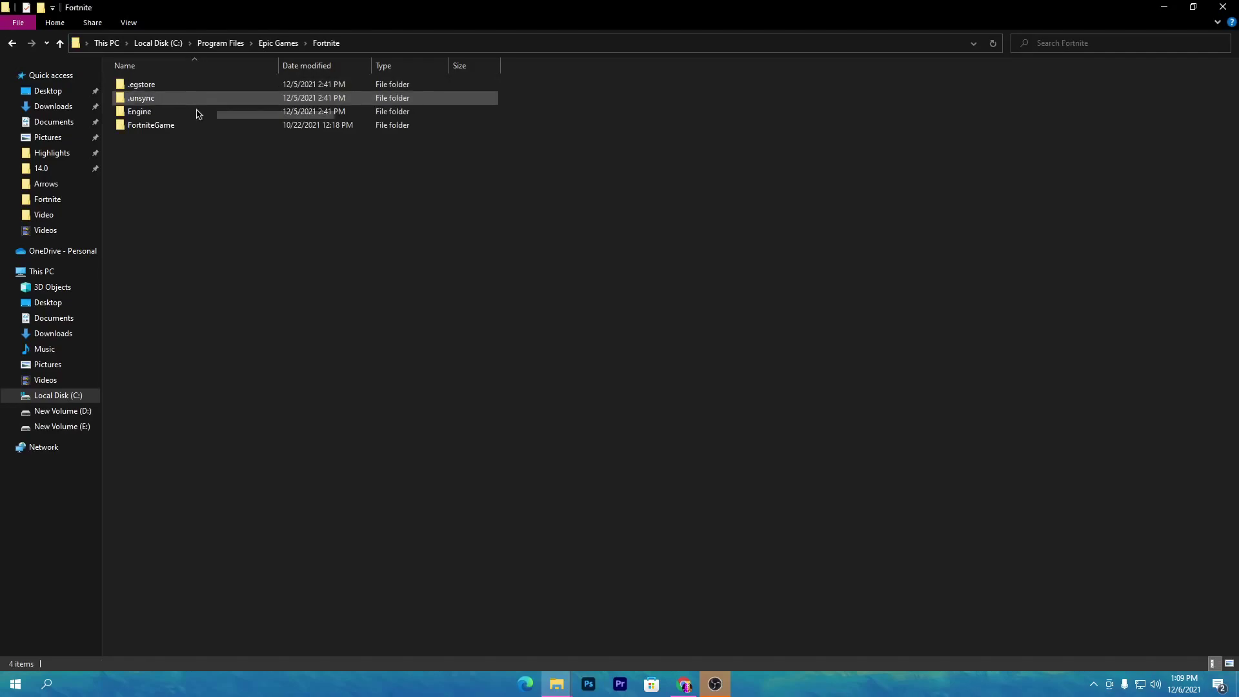
{"action": "double_click", "coordinate": [153, 126]}
{"action": "double_click", "coordinate": [158, 90]}
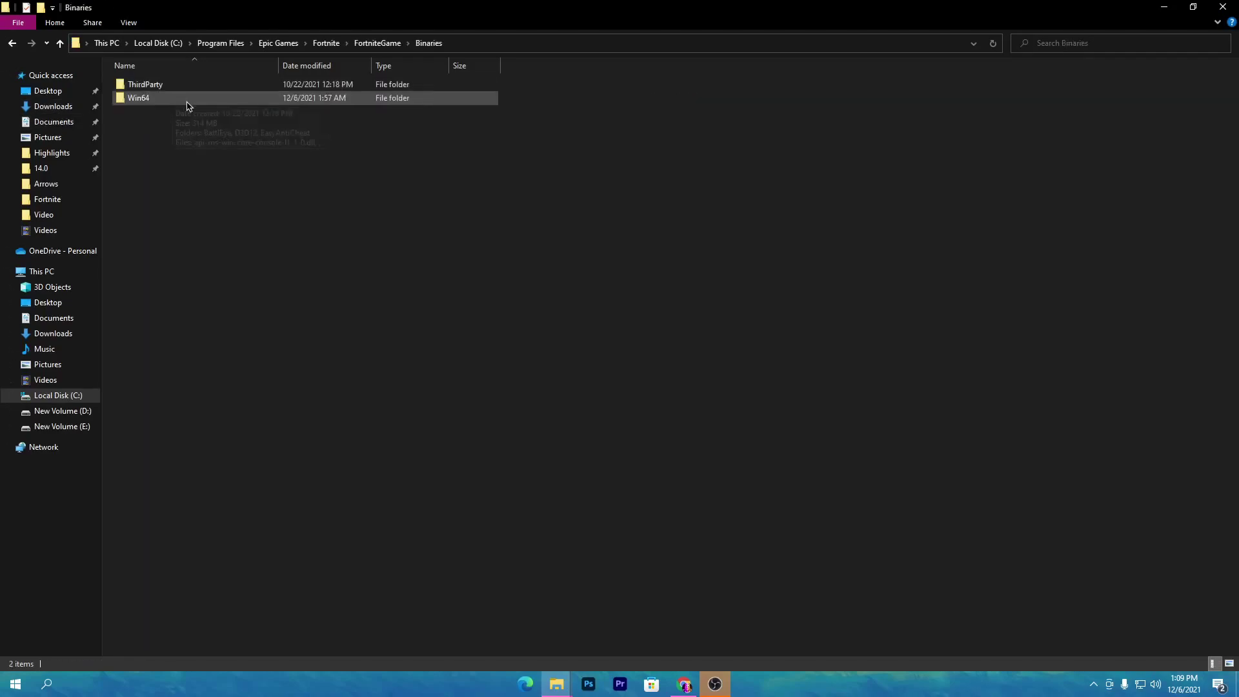
{"action": "double_click", "coordinate": [187, 102]}
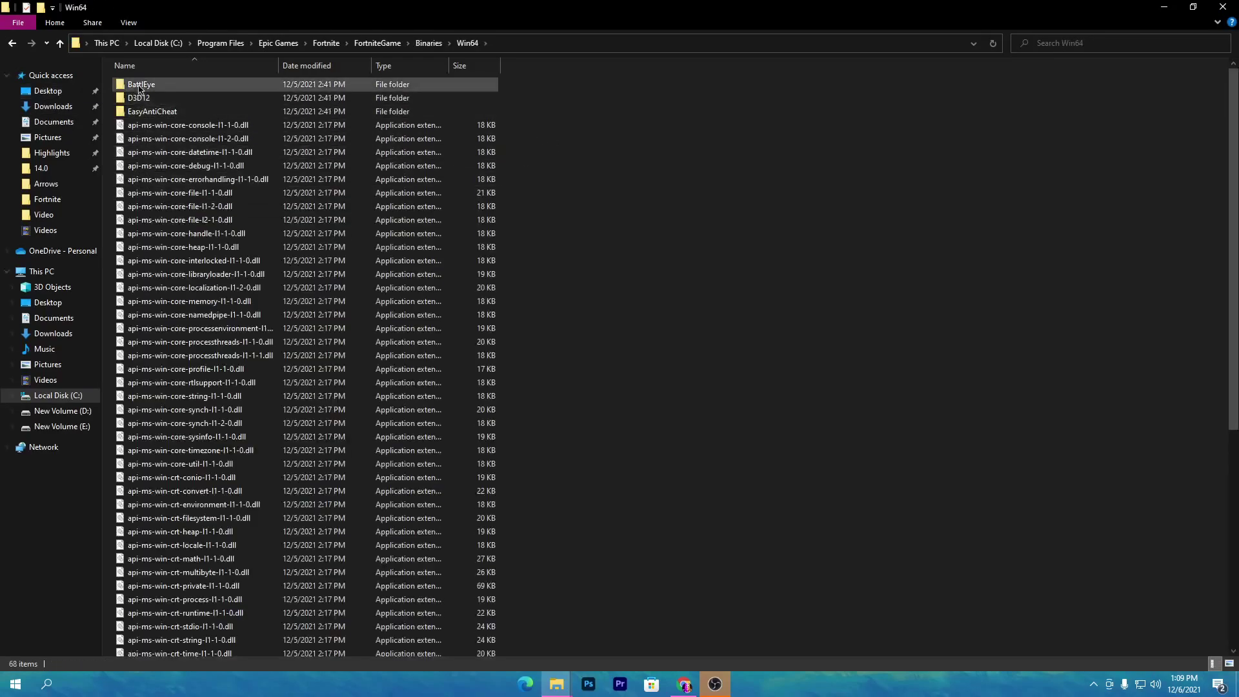
Paste the fix folders into Win64, replacing existing files, then refresh the desktop.
{"action": "right_click", "coordinate": [724, 140]}
{"action": "left_click", "coordinate": [767, 231]}
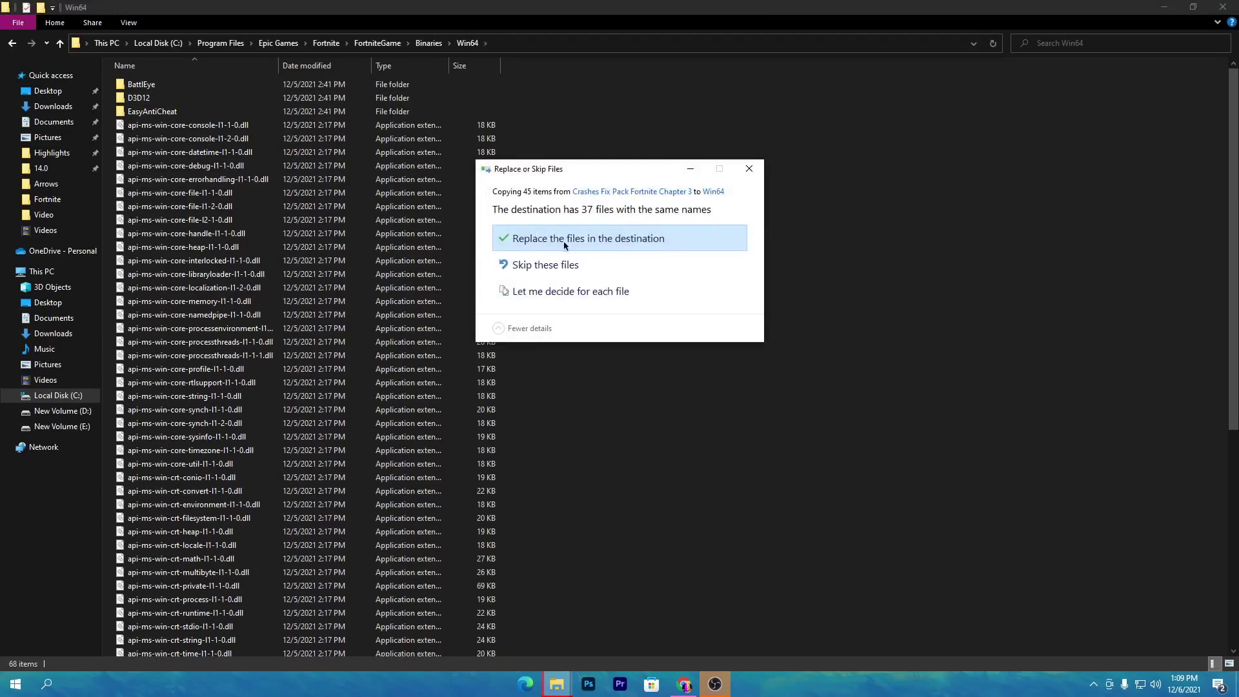
{"action": "left_click", "coordinate": [641, 240]}
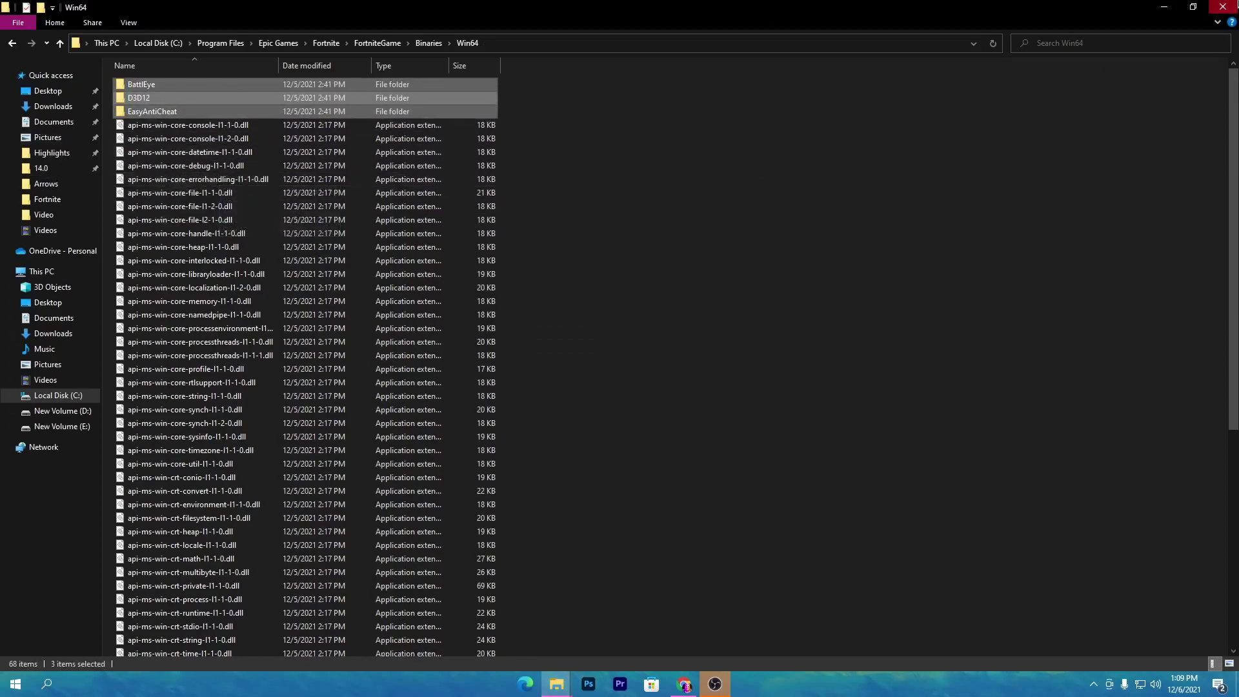
{"action": "key", "text": "super+d"}
{"action": "right_click", "coordinate": [196, 231]}
{"action": "left_click", "coordinate": [221, 269]}
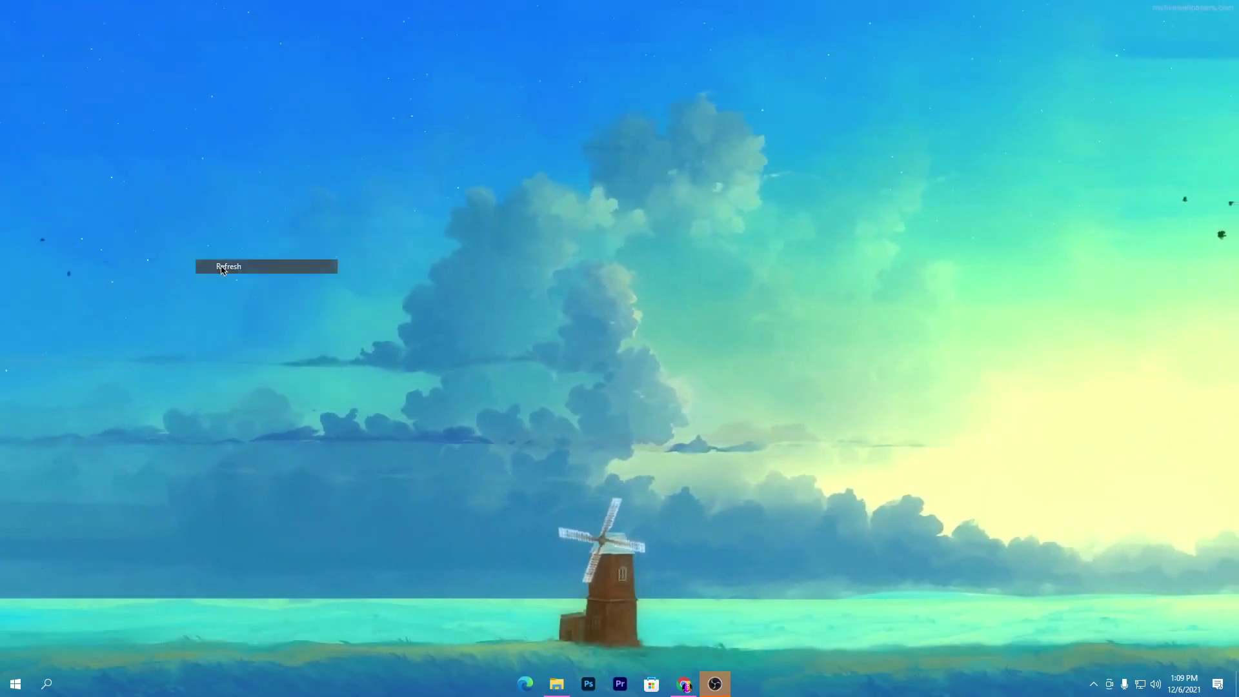
Check Fortnite's options in the Epic Games Launcher Library, then minimise the launcher.
{"action": "left_click", "coordinate": [1093, 684]}
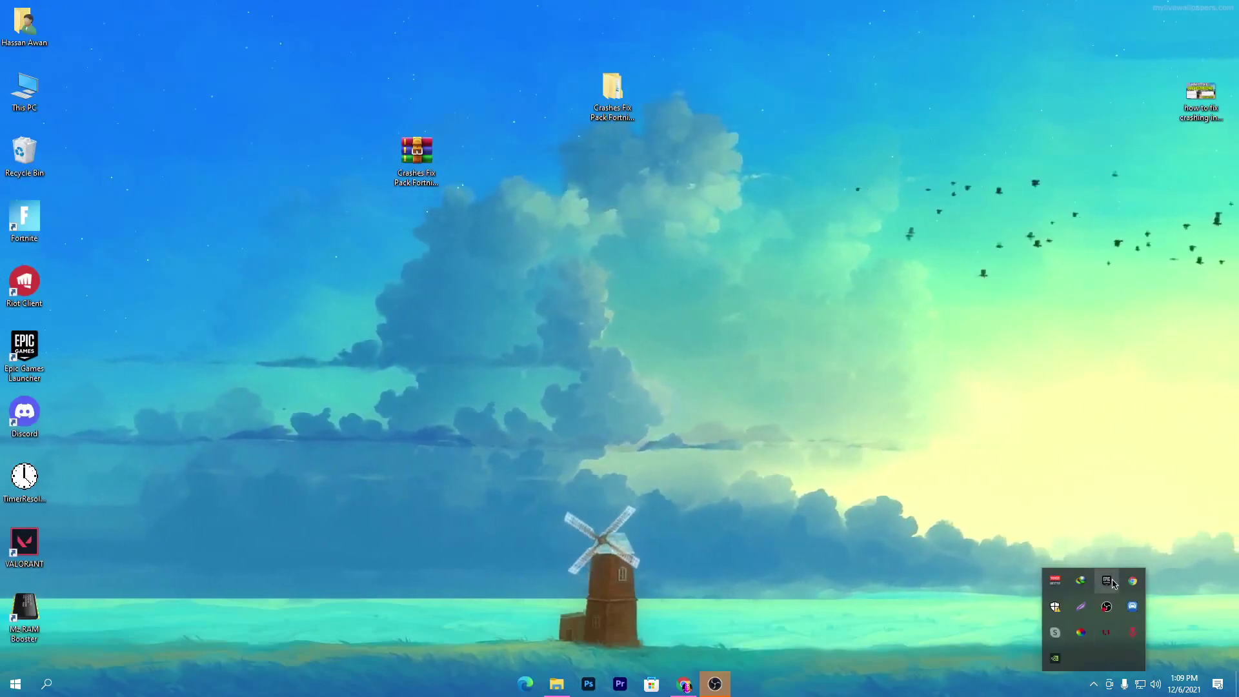
{"action": "left_click", "coordinate": [1106, 581]}
{"action": "left_click", "coordinate": [263, 200]}
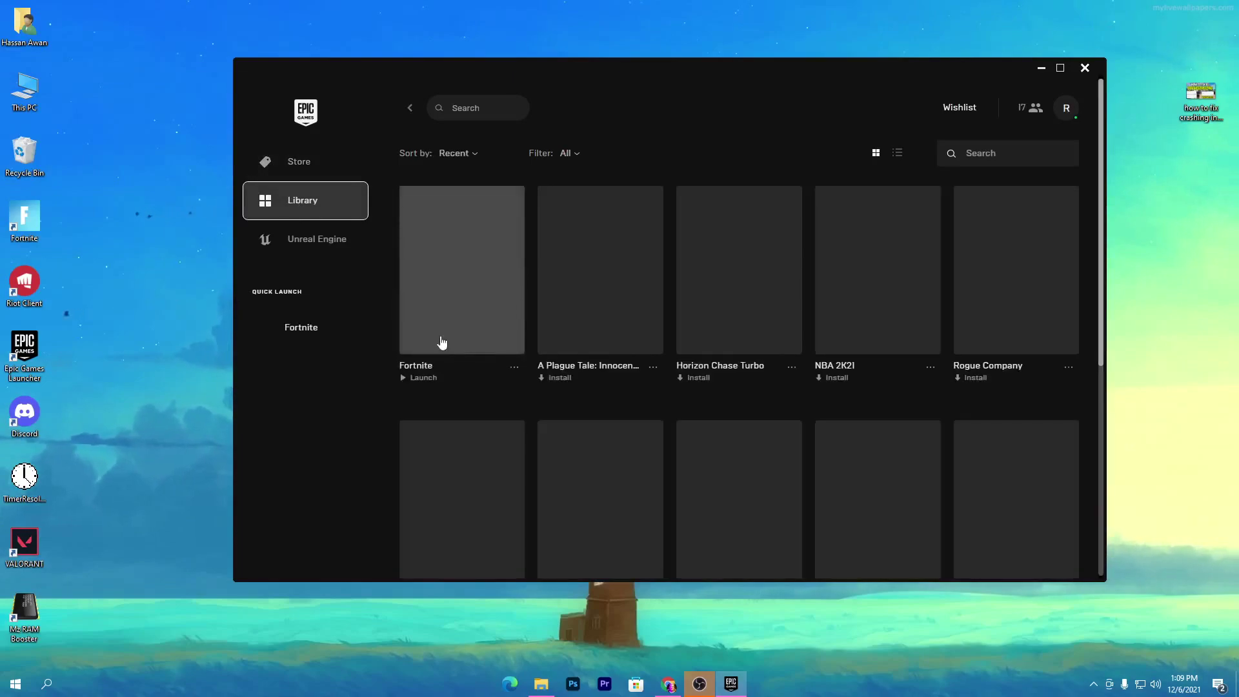
{"action": "left_click", "coordinate": [514, 370]}
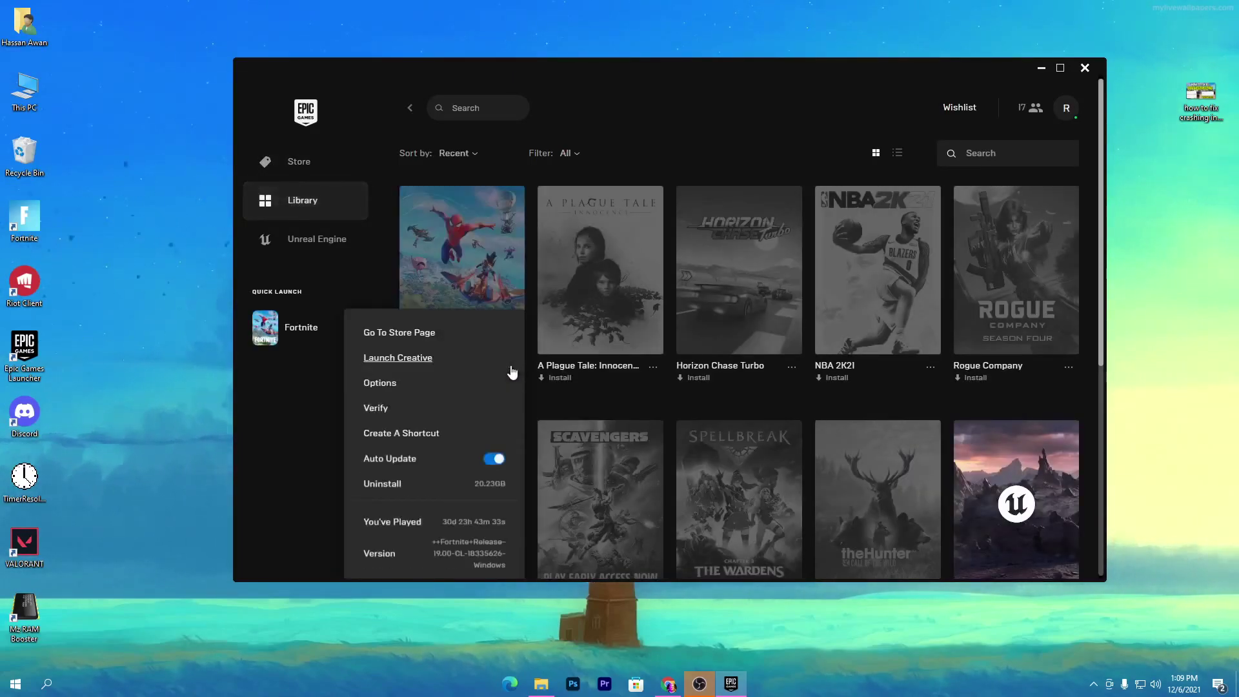
{"action": "left_click", "coordinate": [278, 416]}
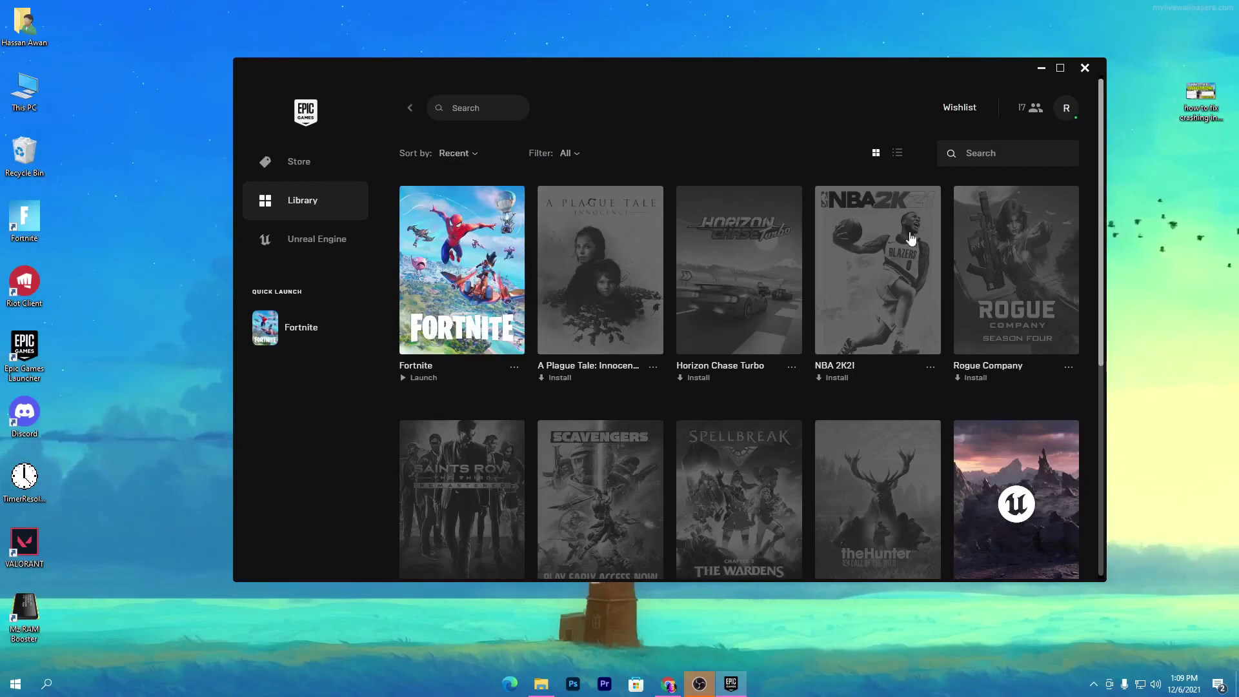
{"action": "left_click", "coordinate": [1041, 68]}
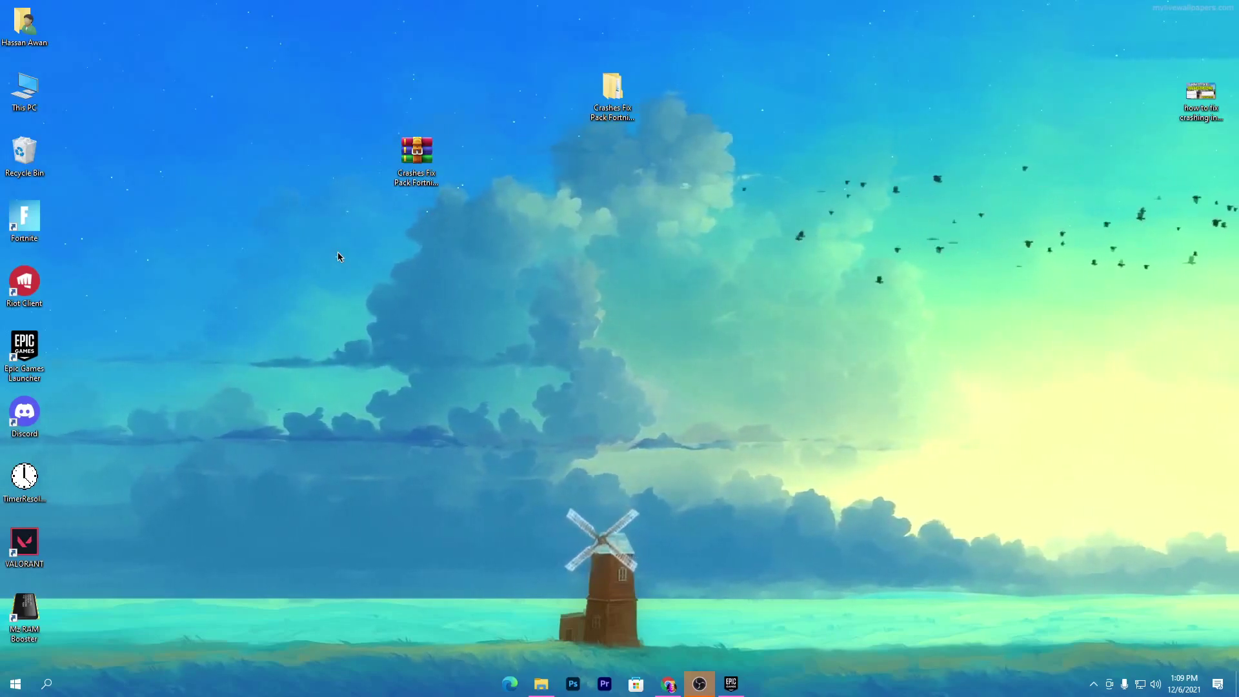
{"action": "key", "text": "super+r"}
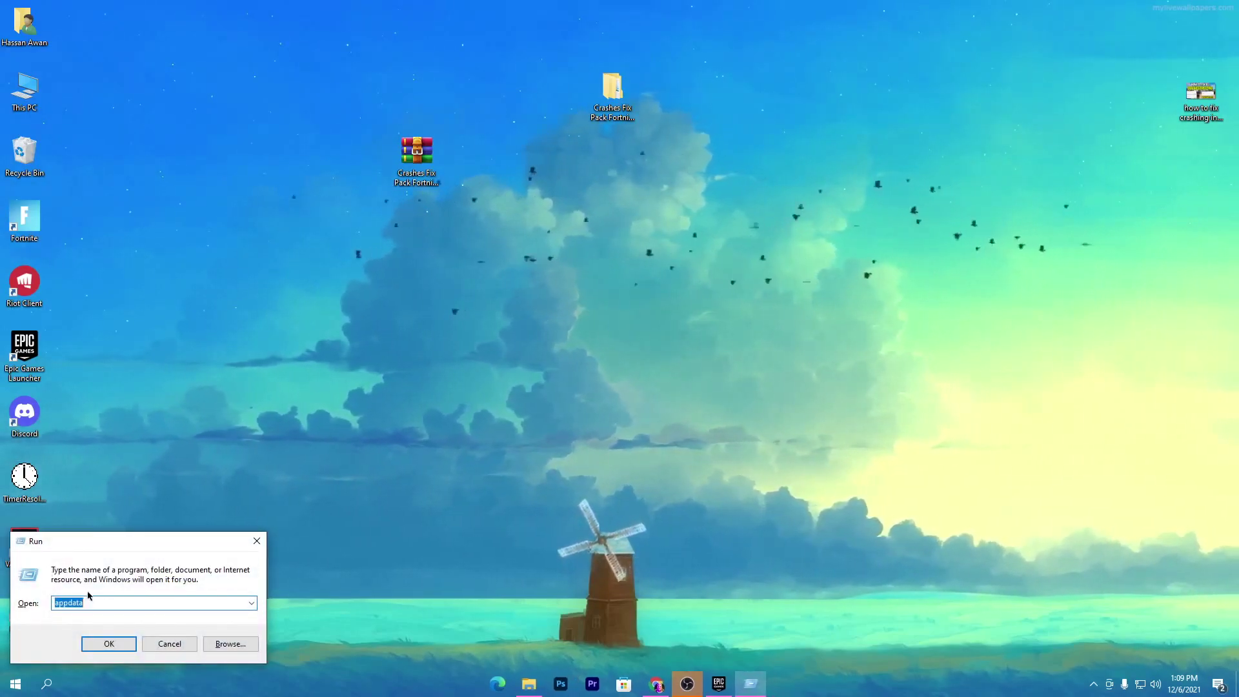
Open the Windows Temp folder by entering 'TEMP' in Run.
{"action": "type", "text": "TEMO"}
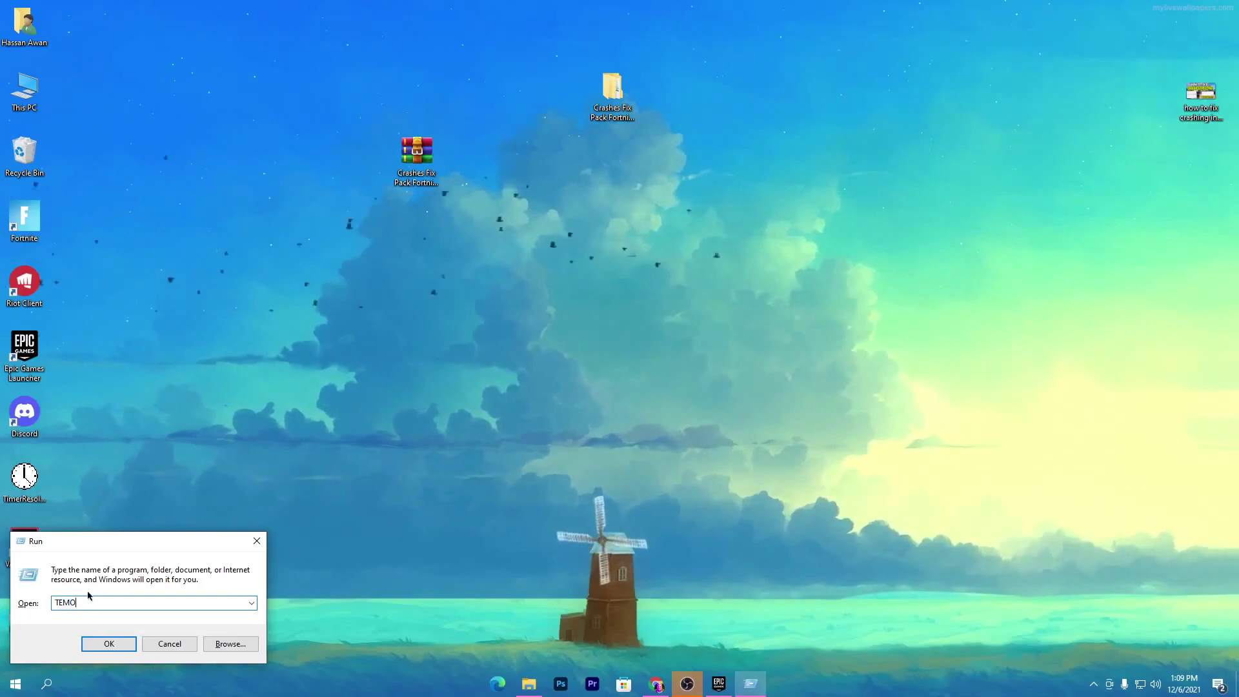
{"action": "key", "text": "BackSpace"}
{"action": "type", "text": "P"}
{"action": "key", "text": "Return"}
Delete all four Windows Temp items with administrator permission and close the window.
{"action": "left_click_drag", "start_coordinate": [249, 218], "coordinate": [398, 45]}
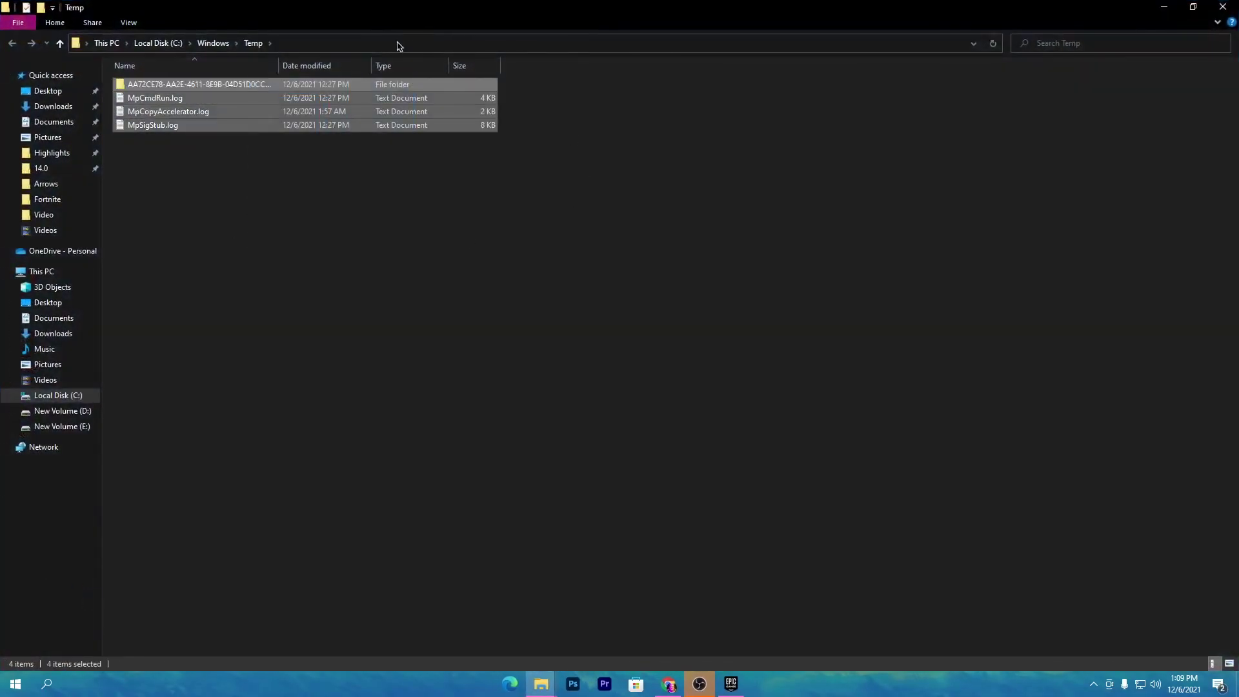
{"action": "key", "text": "Delete"}
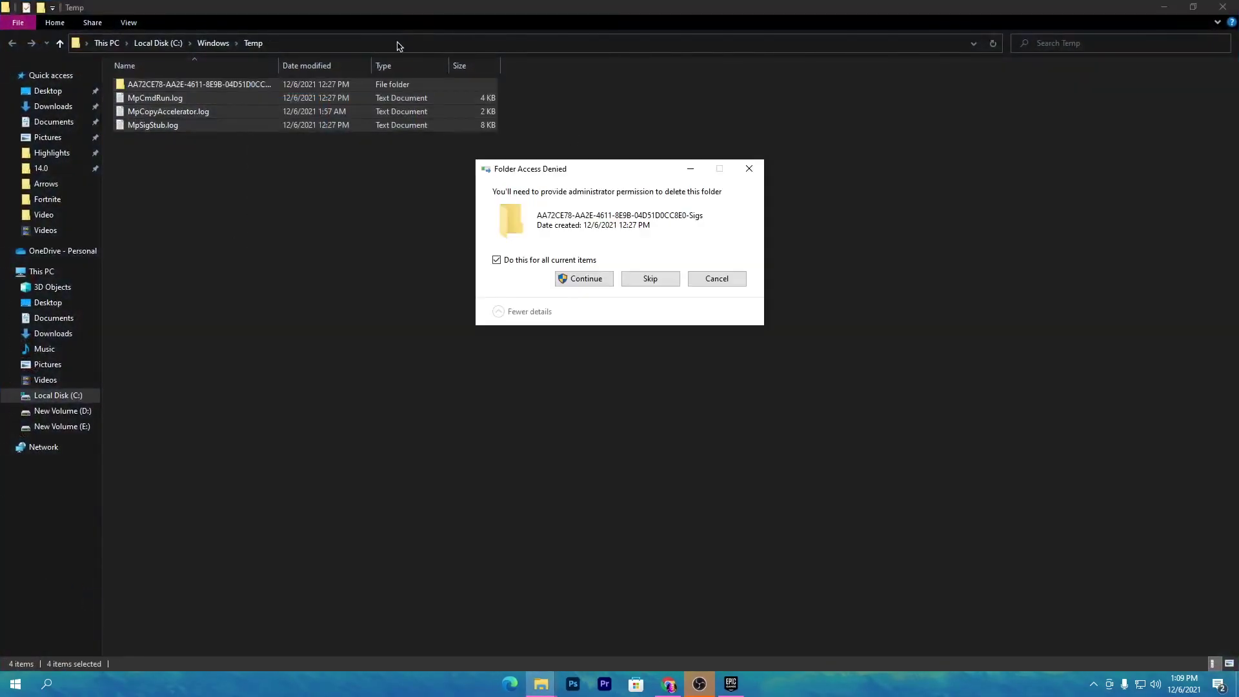
{"action": "left_click", "coordinate": [584, 279]}
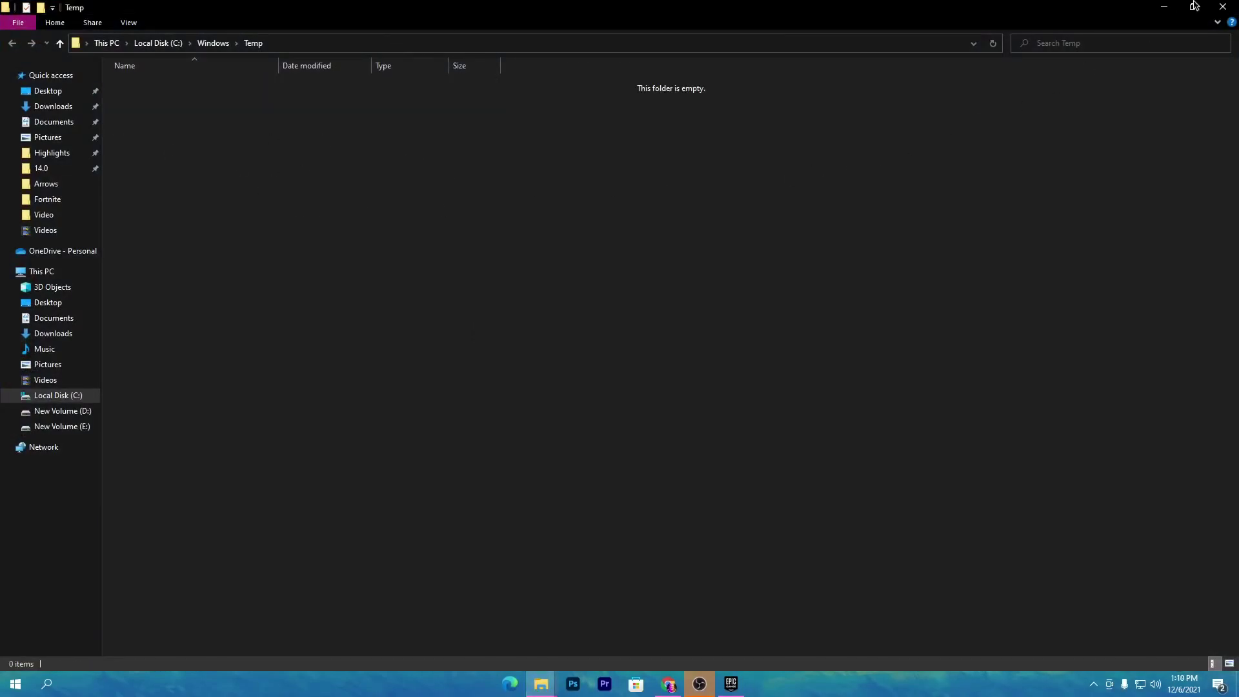
{"action": "left_click", "coordinate": [1223, 7]}
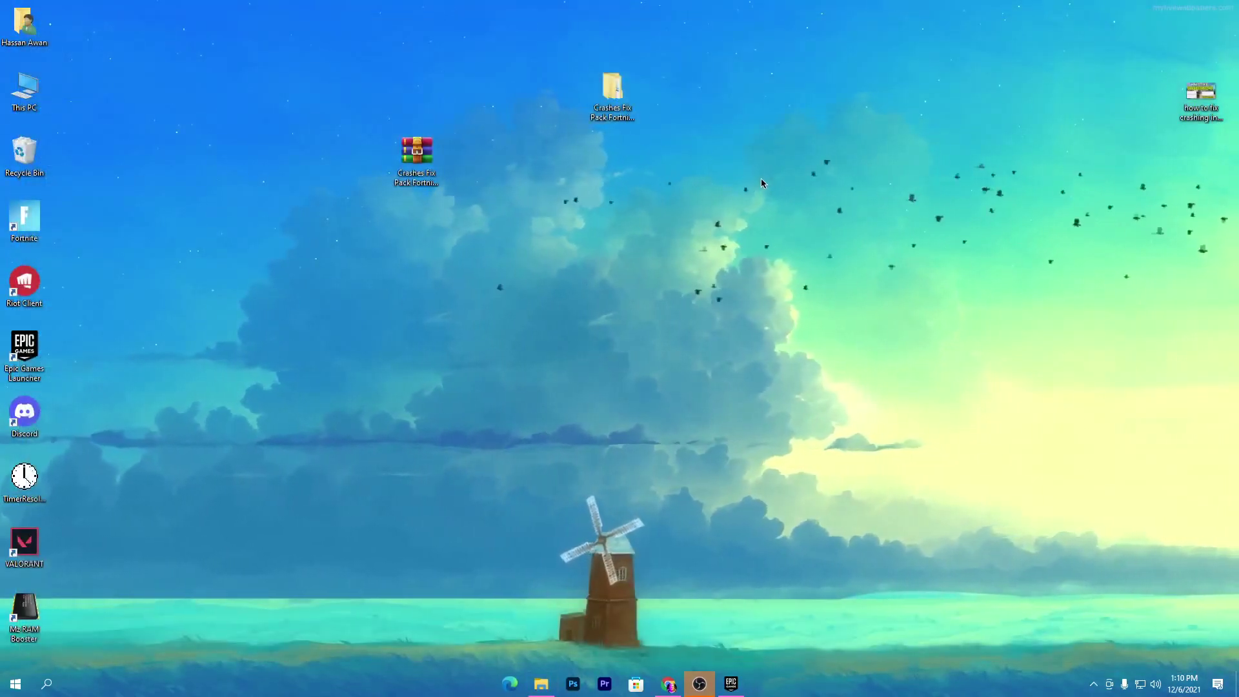
{"action": "key", "text": "super+r"}
Open the user Temp folder by entering %temp% in Run.
{"action": "left_click", "coordinate": [97, 603]}
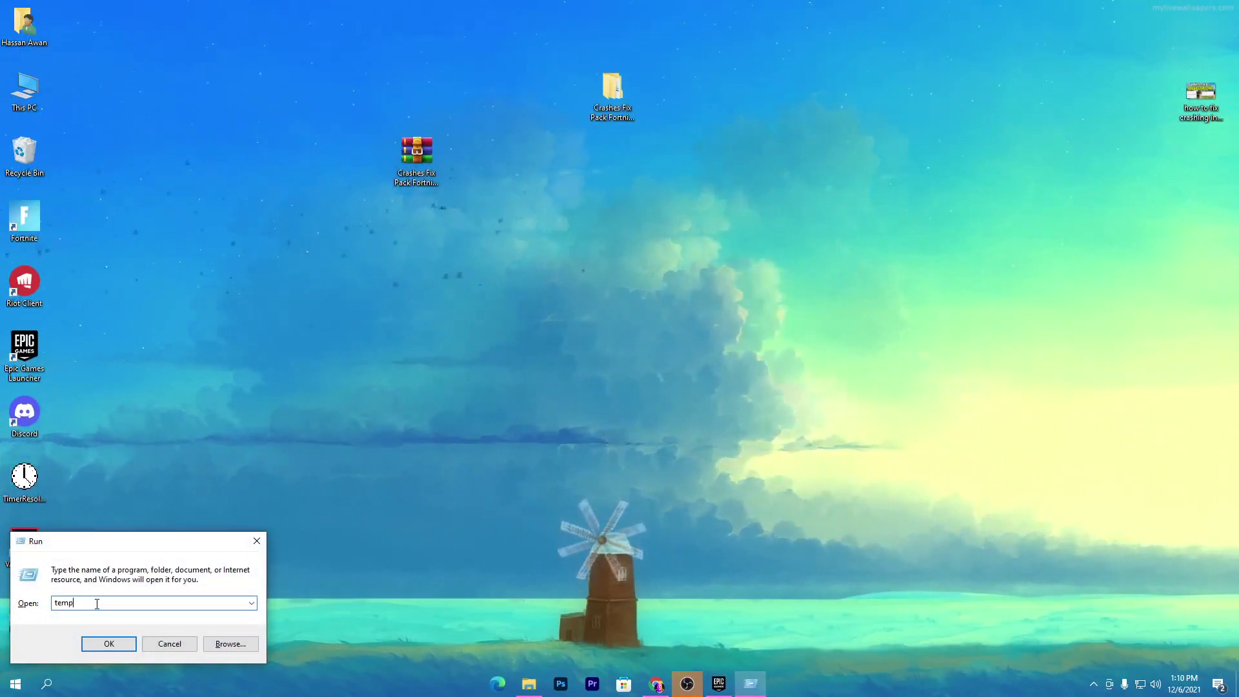
{"action": "type", "text": "%"}
{"action": "key", "text": "Home"}
{"action": "type", "text": "%"}
{"action": "key", "text": "Return"}
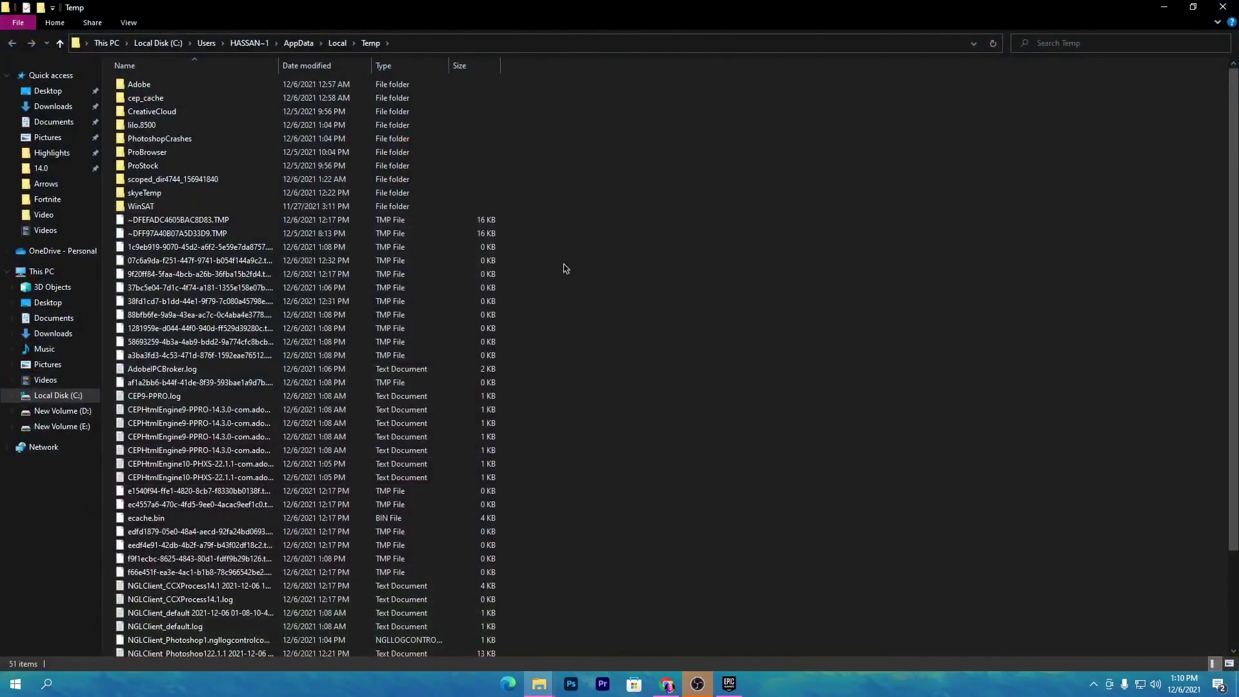
Delete all user Temp files, skipping the in-use temp file and CreativeCloud folder.
{"action": "scroll", "coordinate": [651, 558], "scroll_direction": "down", "scroll_amount": 3}
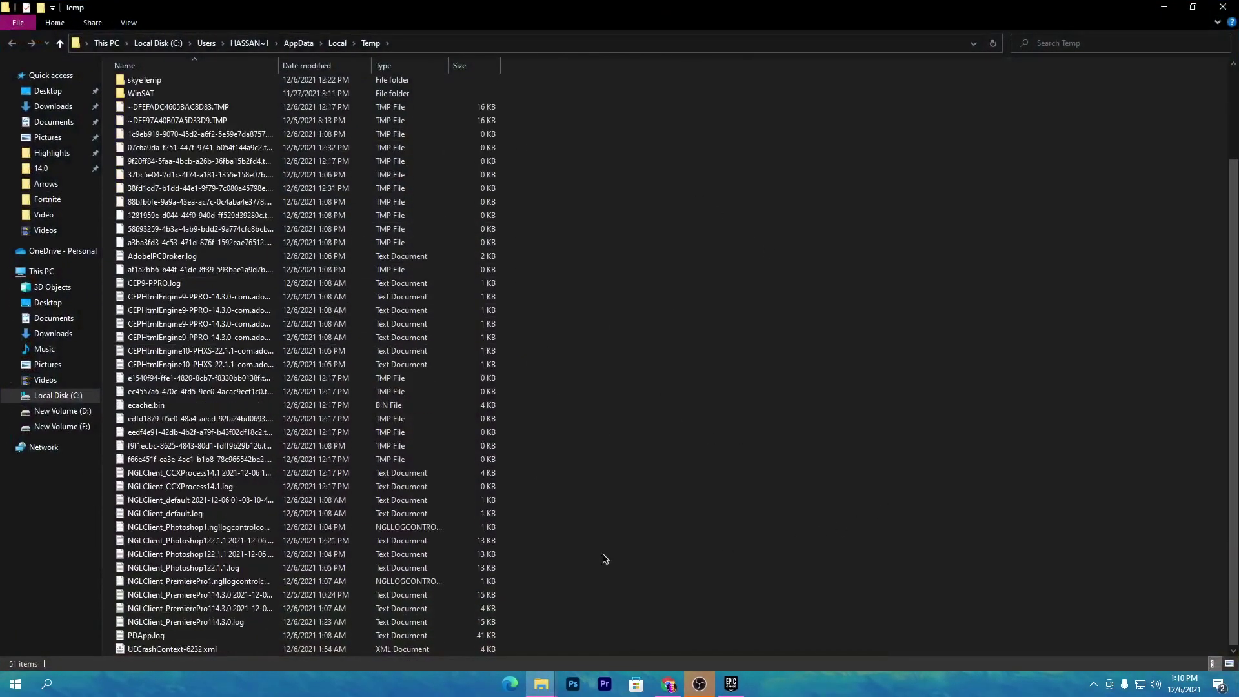
{"action": "key", "text": "ctrl+a"}
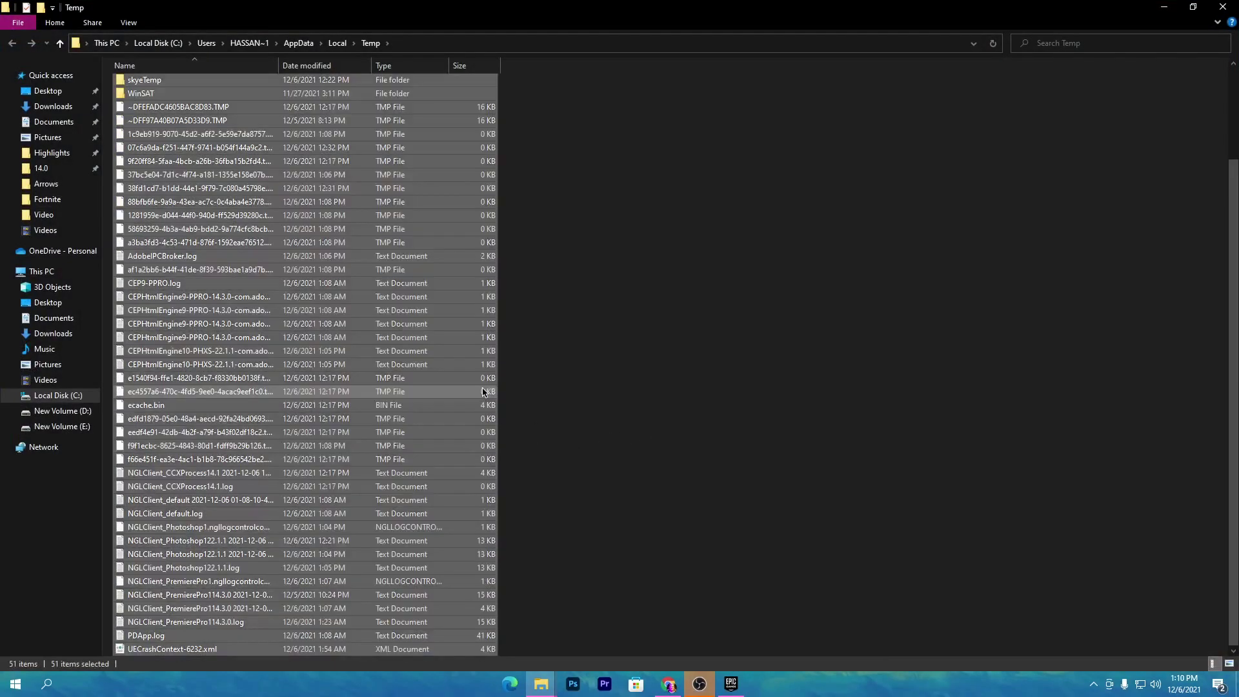
{"action": "right_click", "coordinate": [276, 307]}
{"action": "left_click", "coordinate": [329, 513]}
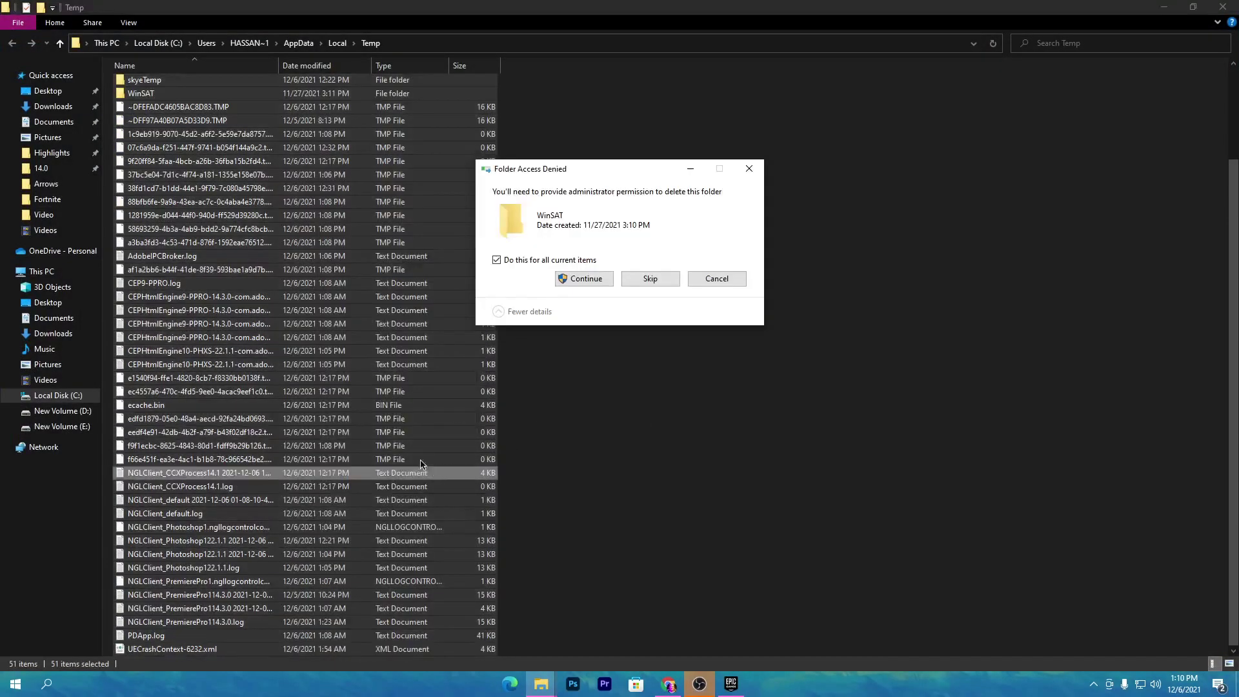
{"action": "left_click", "coordinate": [581, 278]}
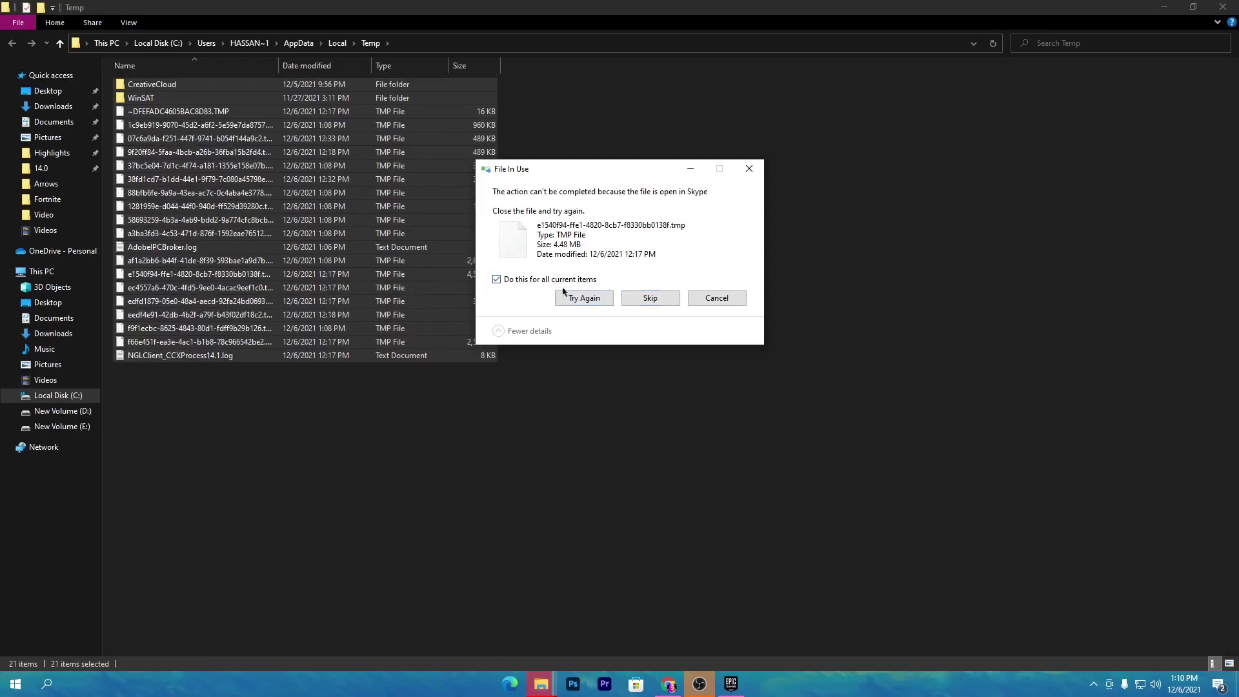
{"action": "left_click", "coordinate": [658, 302]}
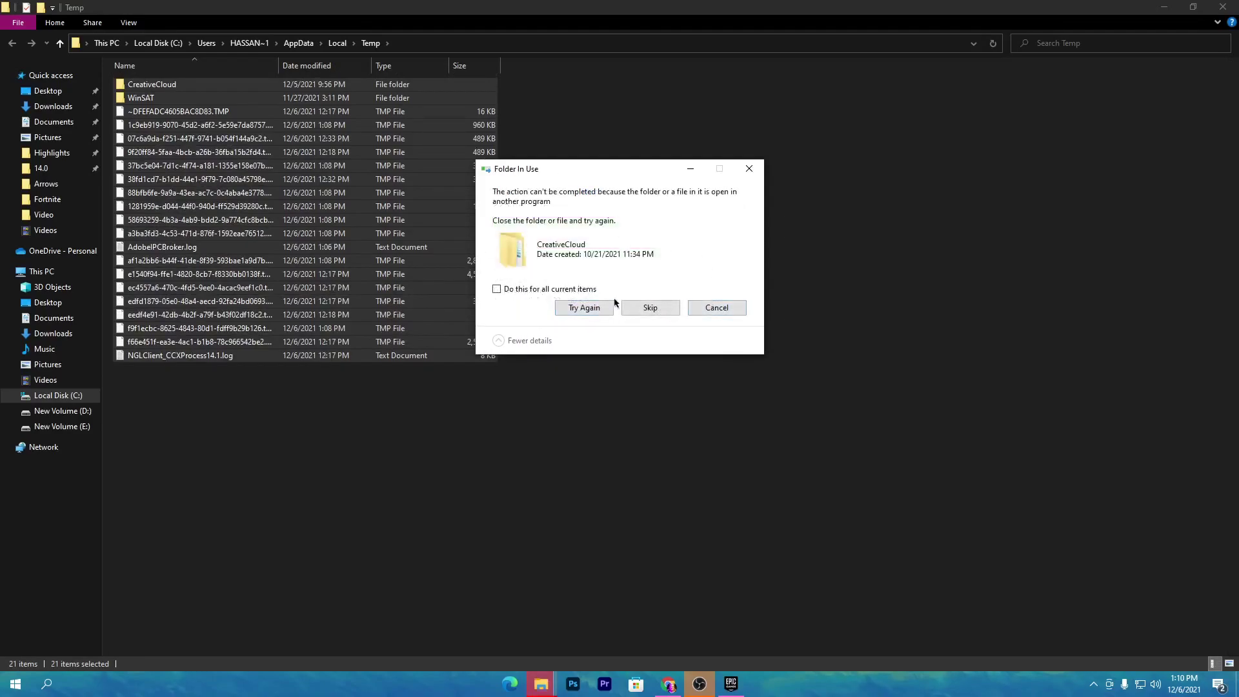
{"action": "left_click", "coordinate": [675, 312]}
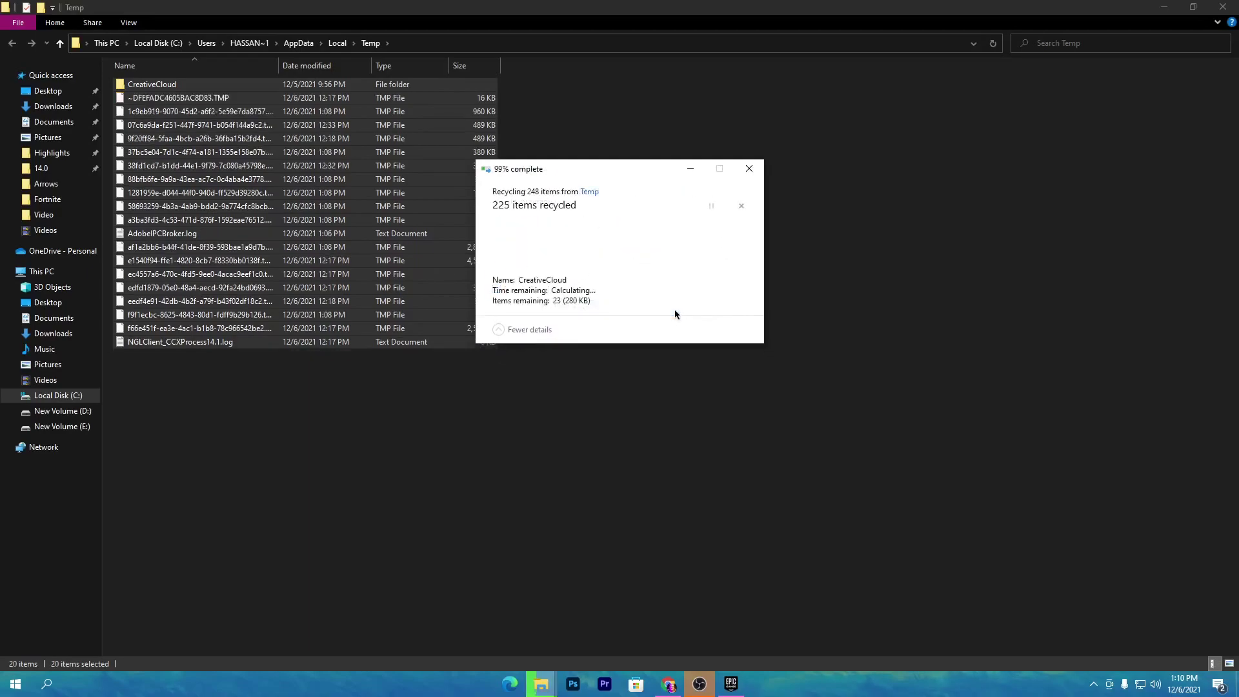
{"action": "left_click", "coordinate": [1223, 6]}
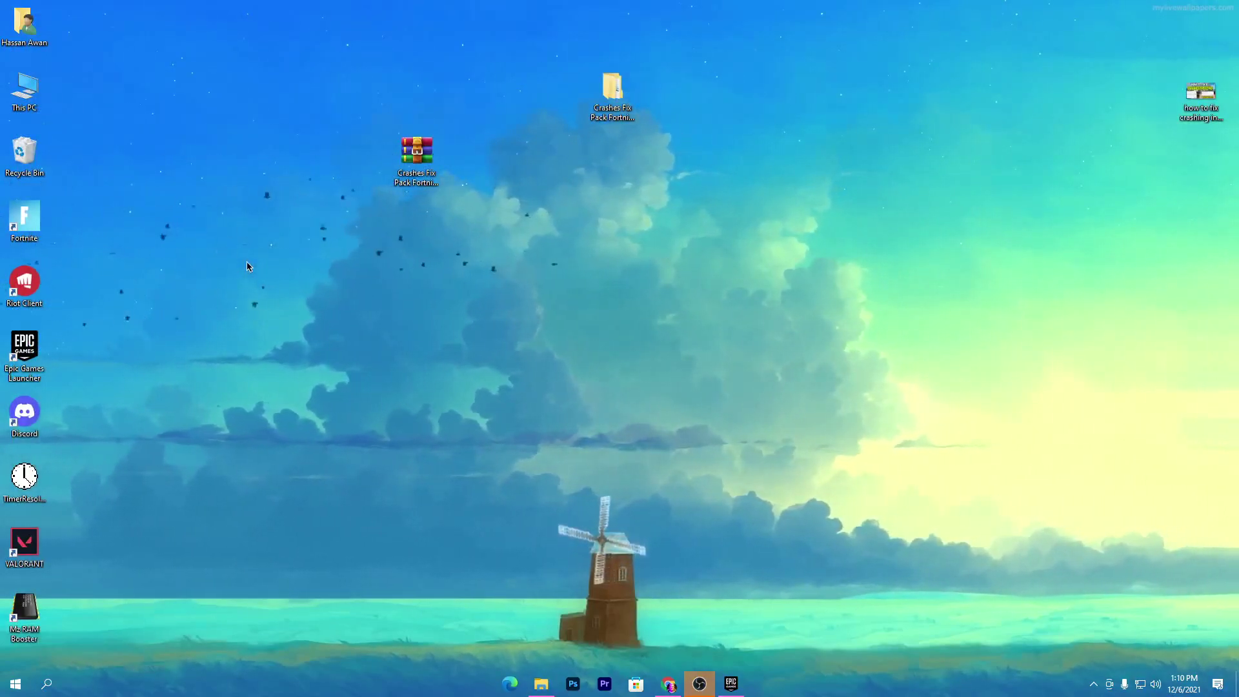
Open AppData\Local\FortniteGame\Saved starting from 'appdata' in Run.
{"action": "key", "text": "super+r"}
{"action": "type", "text": "appdata"}
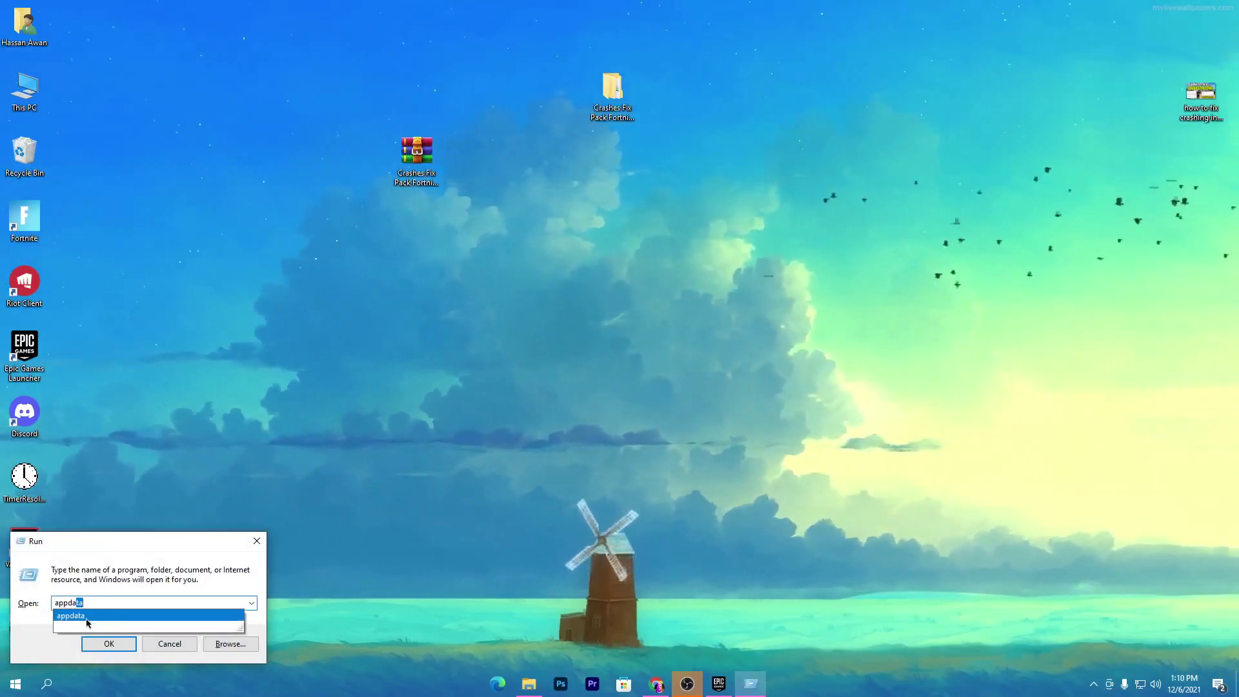
{"action": "left_click", "coordinate": [107, 643]}
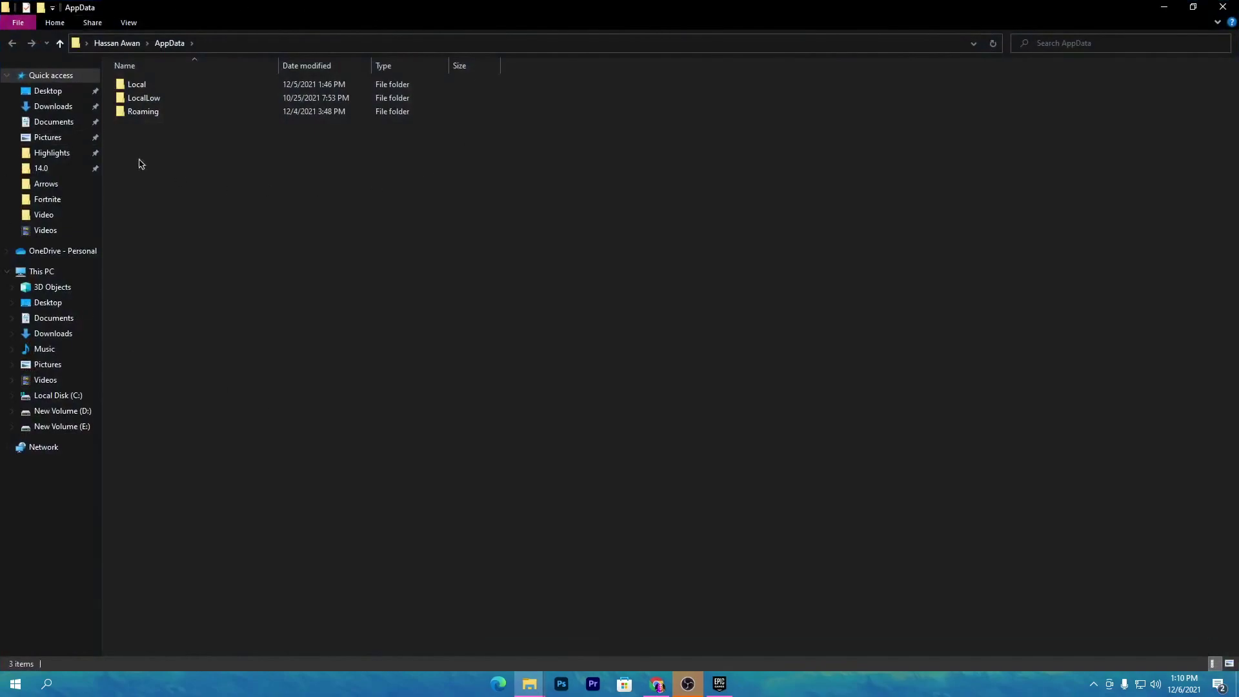
{"action": "double_click", "coordinate": [135, 84]}
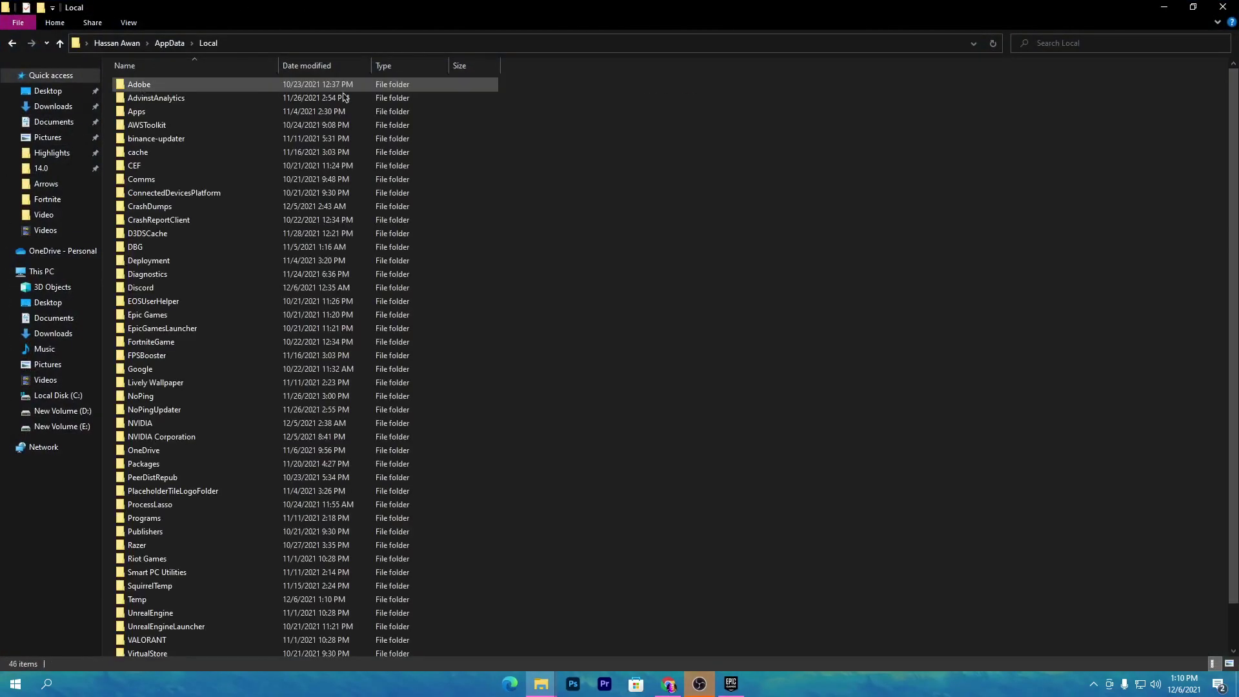
{"action": "double_click", "coordinate": [169, 345]}
{"action": "double_click", "coordinate": [263, 87]}
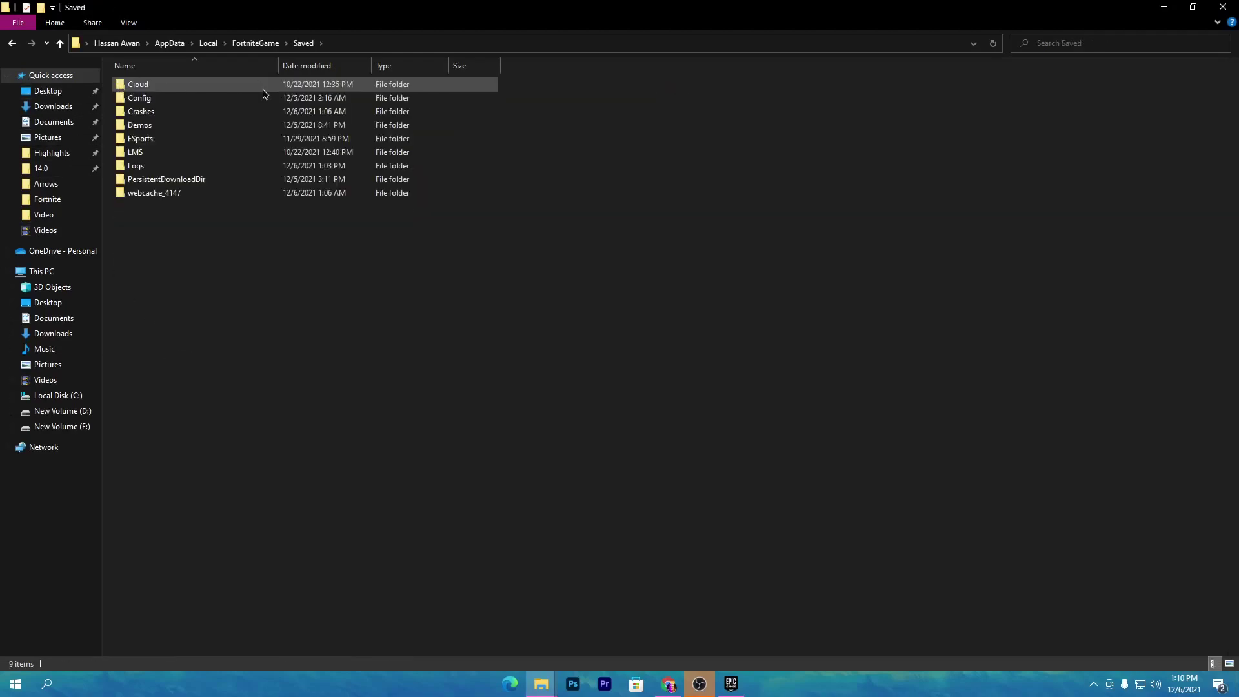
Inspect the Crashes and Demos folders inside Saved, finding Crashes empty.
{"action": "double_click", "coordinate": [157, 115]}
{"action": "left_click_drag", "start_coordinate": [793, 93], "coordinate": [113, 368]}
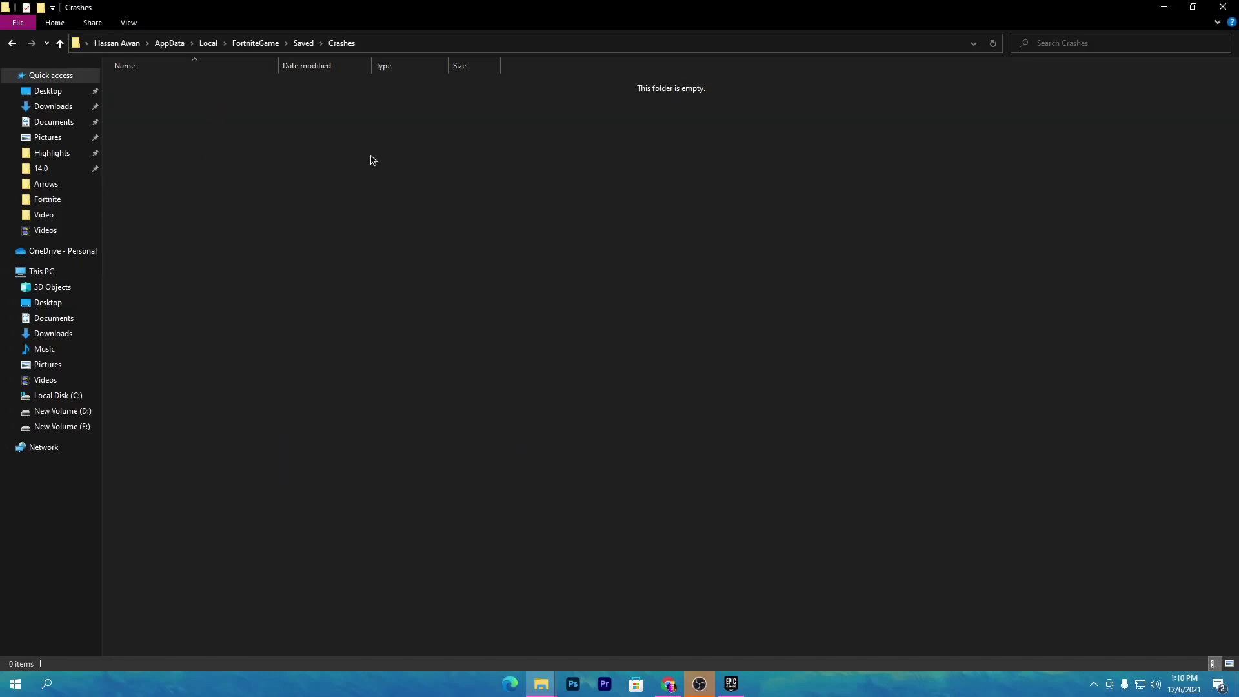
{"action": "key", "text": "alt+Left"}
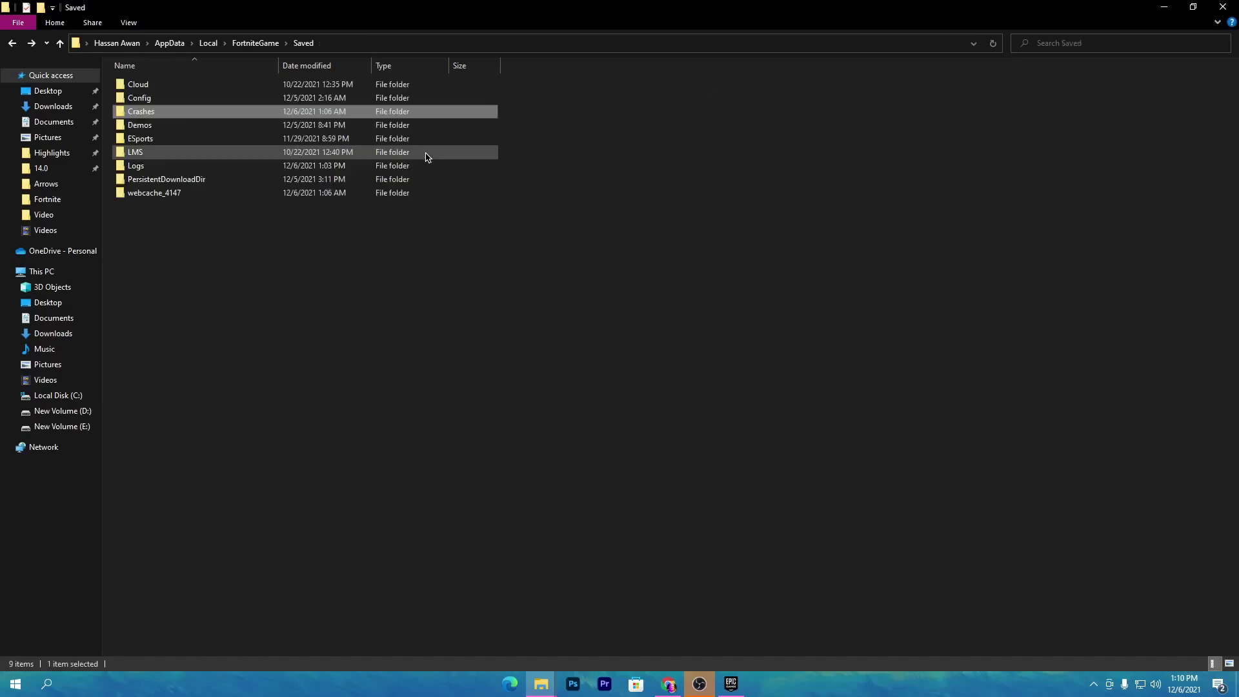
{"action": "double_click", "coordinate": [155, 127]}
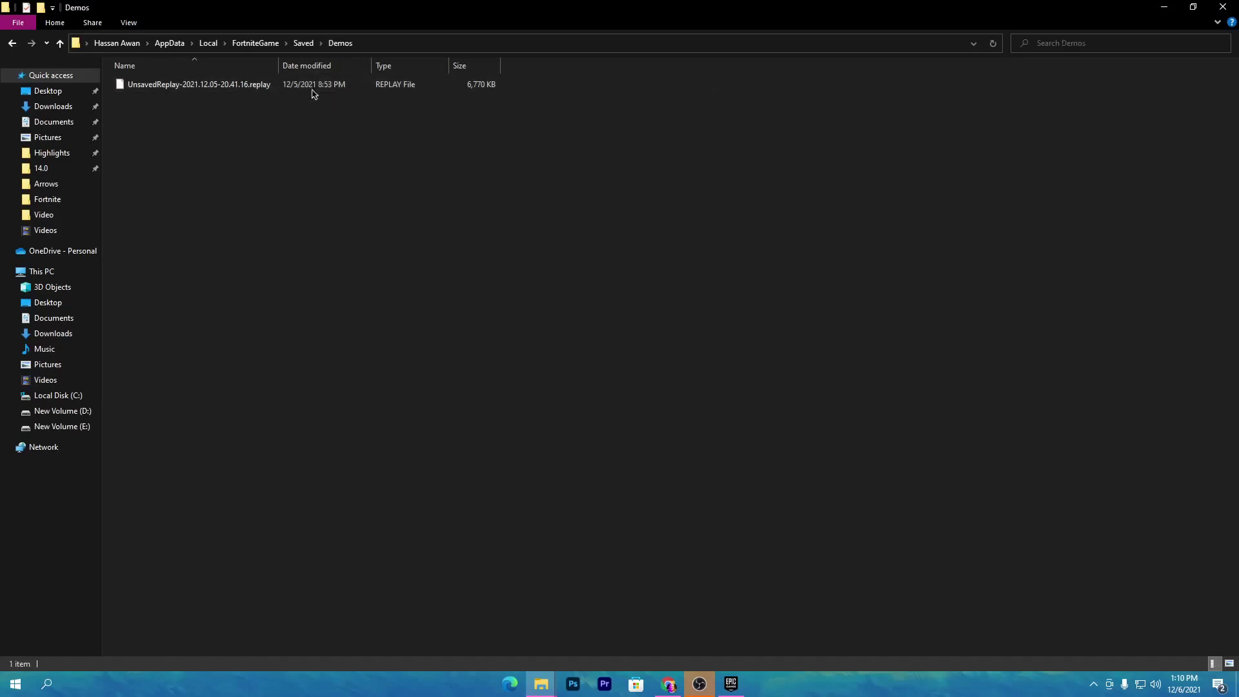
{"action": "key", "text": "alt+Left"}
Delete all seven items in the Saved\Logs folder.
{"action": "double_click", "coordinate": [202, 164]}
{"action": "left_click_drag", "start_coordinate": [202, 245], "coordinate": [278, 76]}
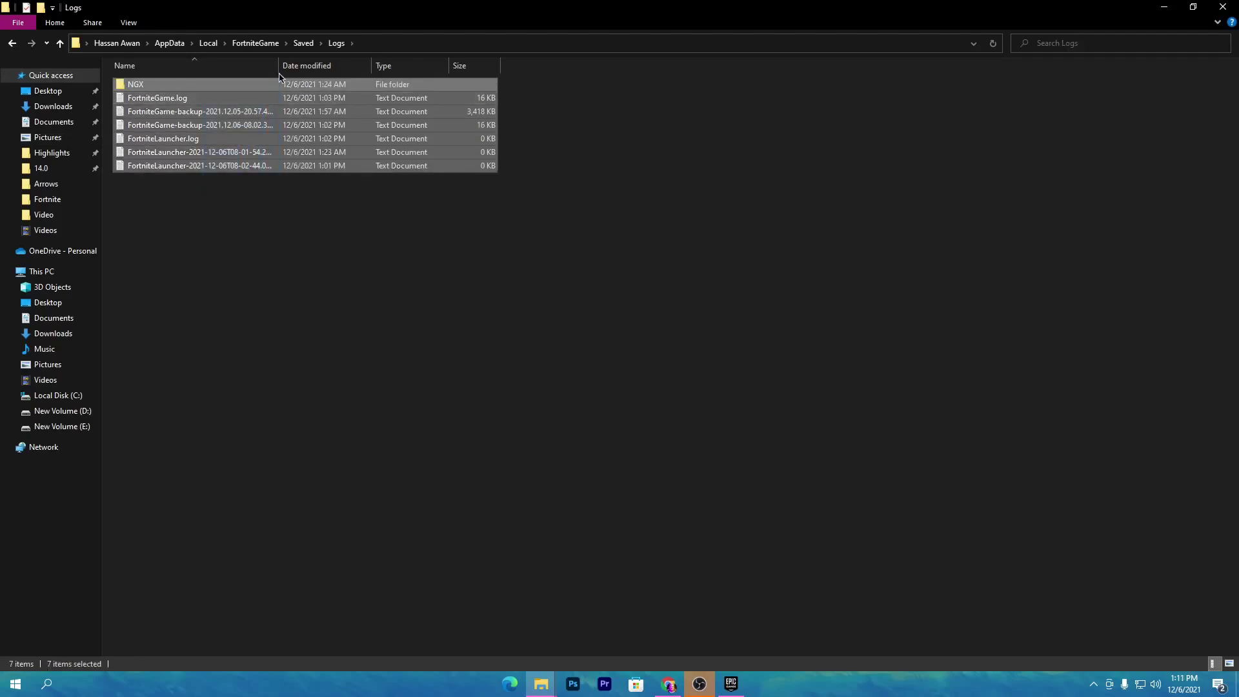
{"action": "key", "text": "Delete"}
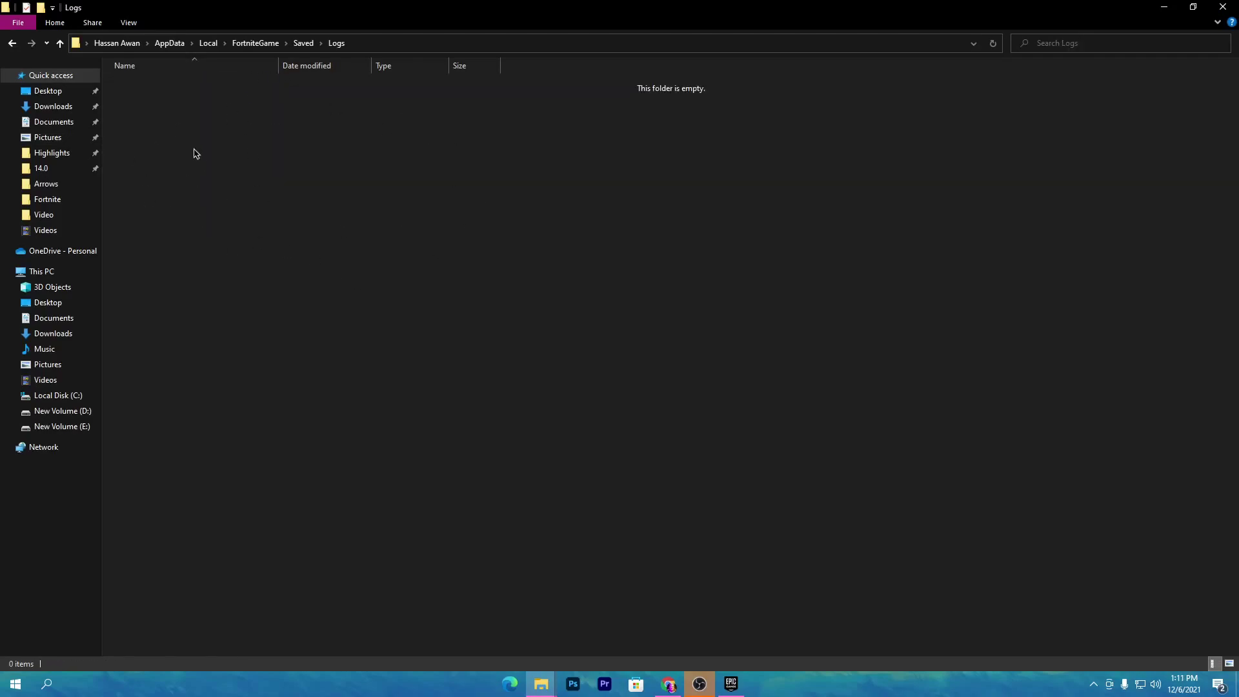
{"action": "key", "text": "alt+Left"}
Confirm the webcache_4147 folder is empty and show the desktop.
{"action": "double_click", "coordinate": [207, 195]}
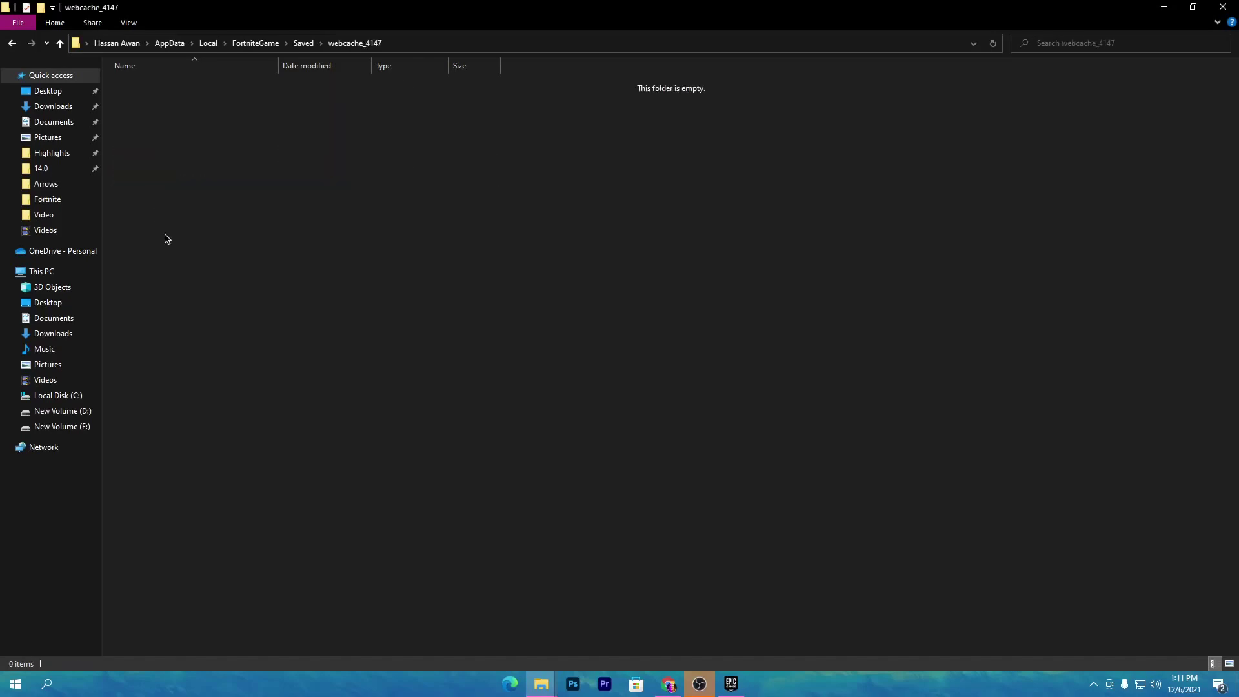
{"action": "left_click_drag", "start_coordinate": [141, 347], "coordinate": [598, 98]}
{"action": "left_click_drag", "start_coordinate": [600, 98], "coordinate": [600, 98]}
{"action": "key", "text": "super+d"}
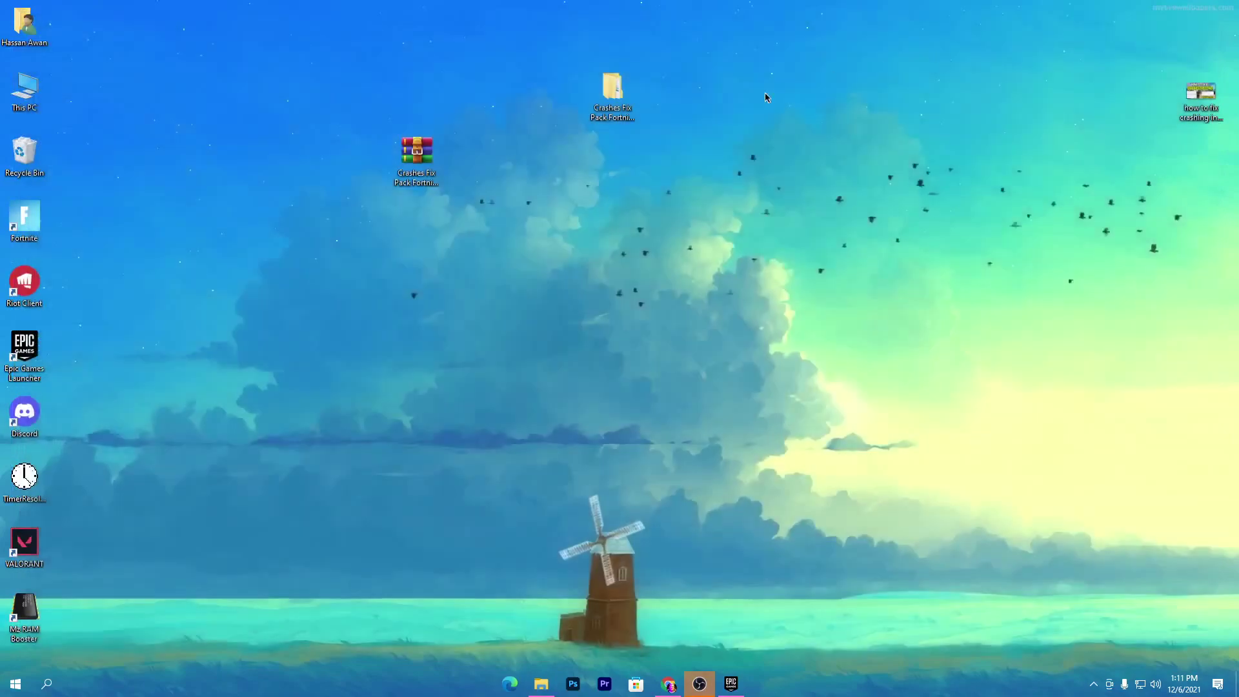
Permanently delete the Recycle Bin's 49 items, granting administrator permission.
{"action": "right_click", "coordinate": [7, 154]}
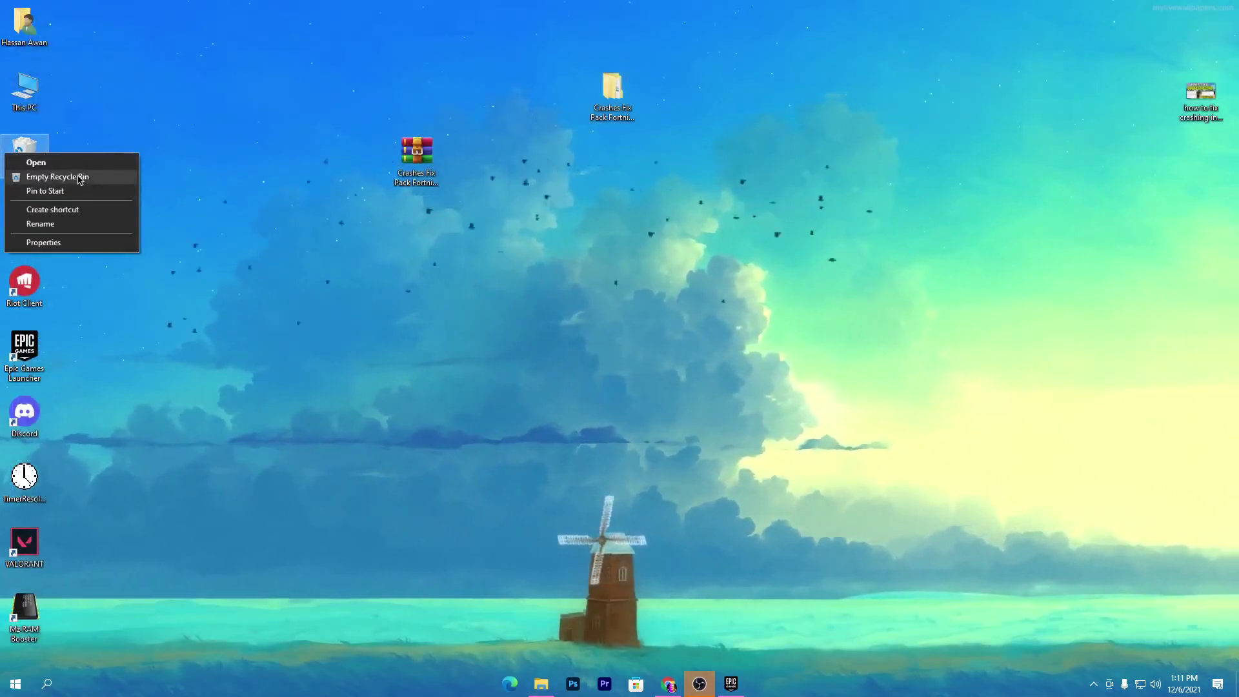
{"action": "left_click", "coordinate": [58, 176]}
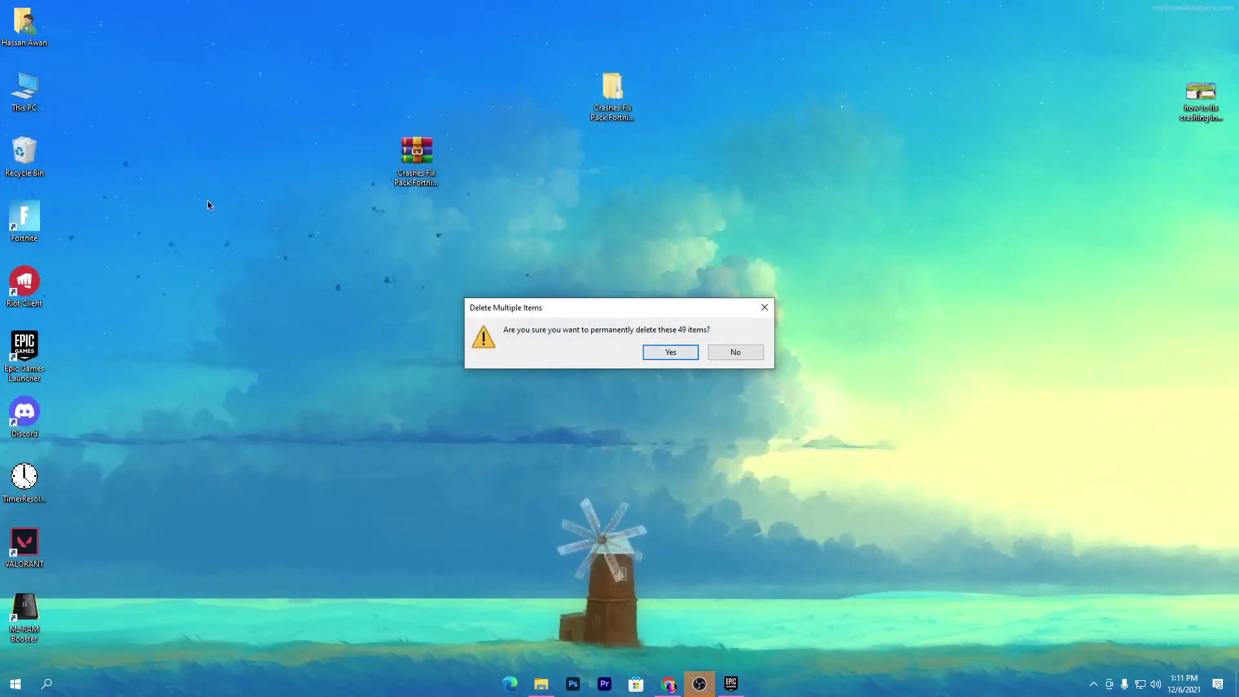
{"action": "left_click", "coordinate": [666, 349]}
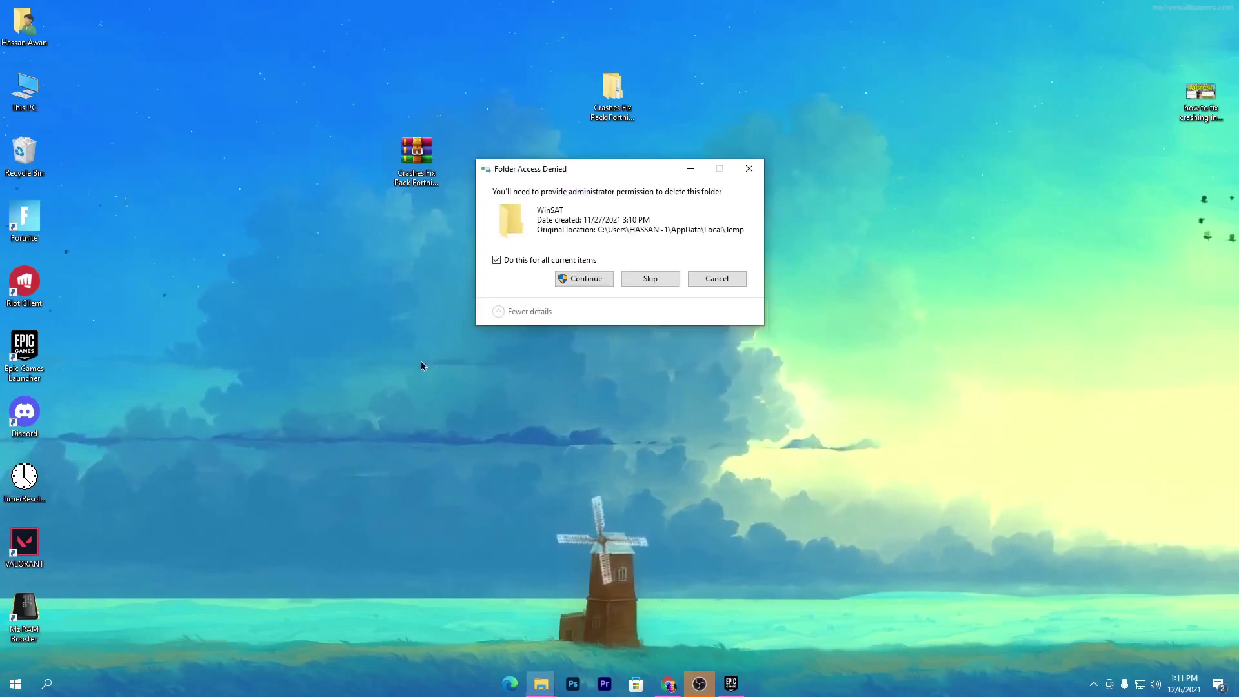
{"action": "left_click", "coordinate": [570, 280]}
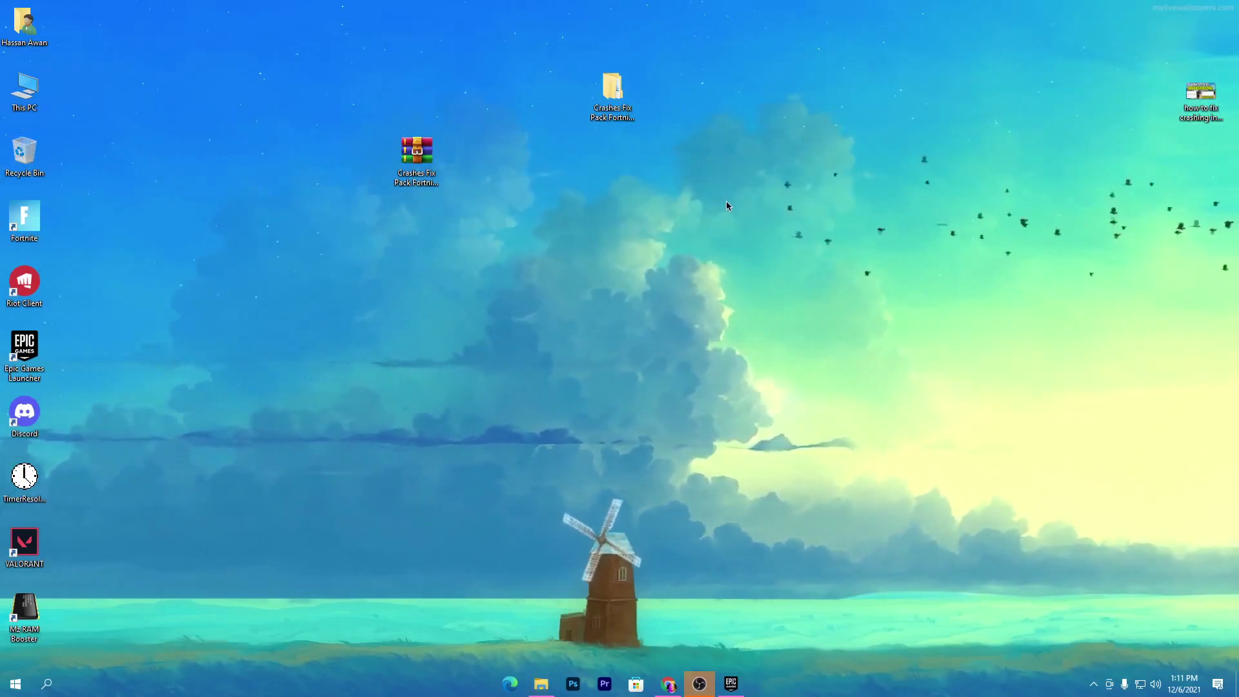